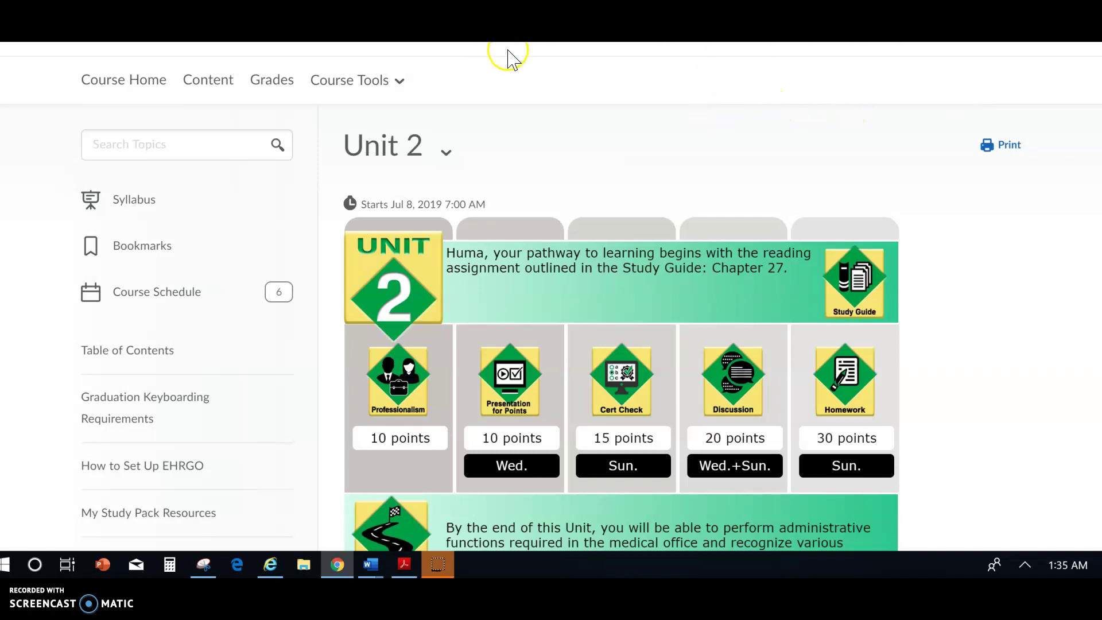
# Bring up the Unit 2 content page and scroll its point values, due days and study guide
pyautogui.click(597, 50)
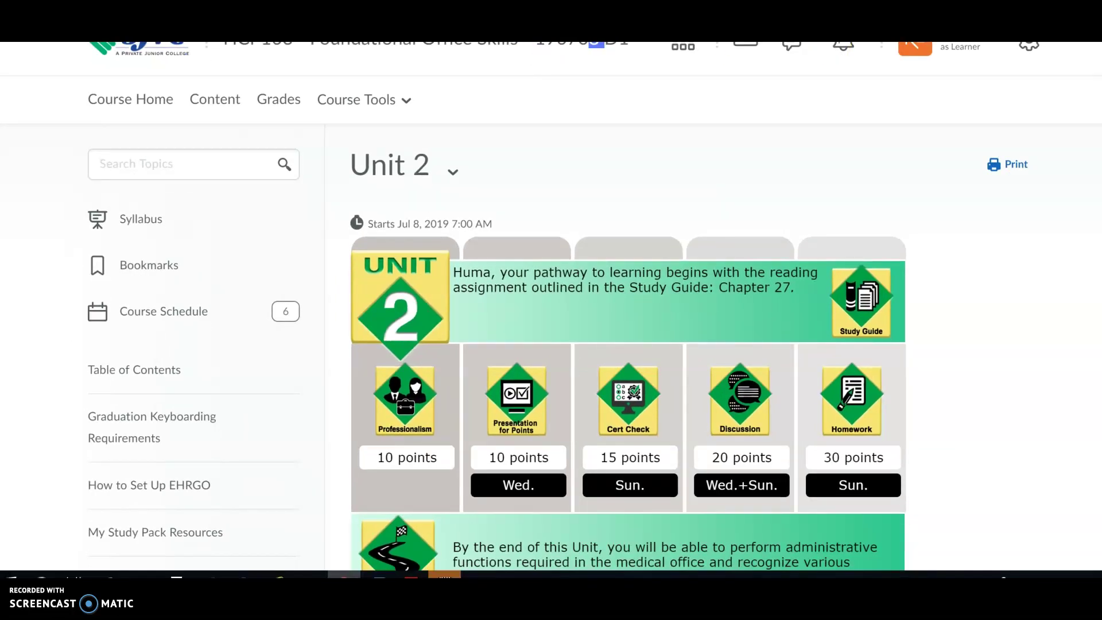
pyautogui.scroll(-2, 628, 345)
pyautogui.scroll(3, 628, 344)
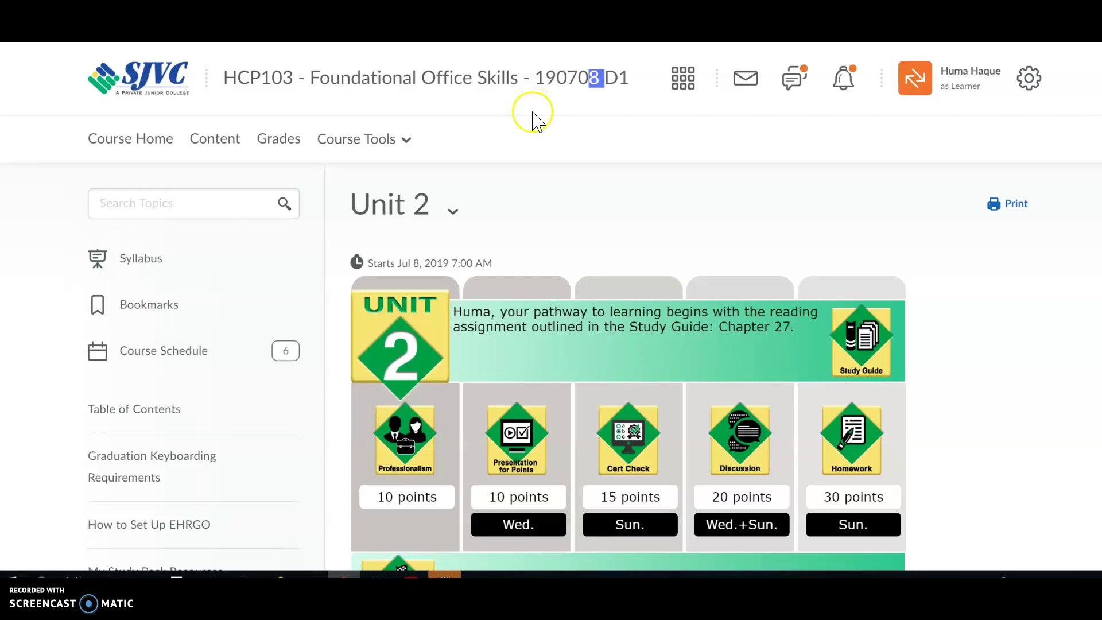
pyautogui.scroll(-8, 551, 309)
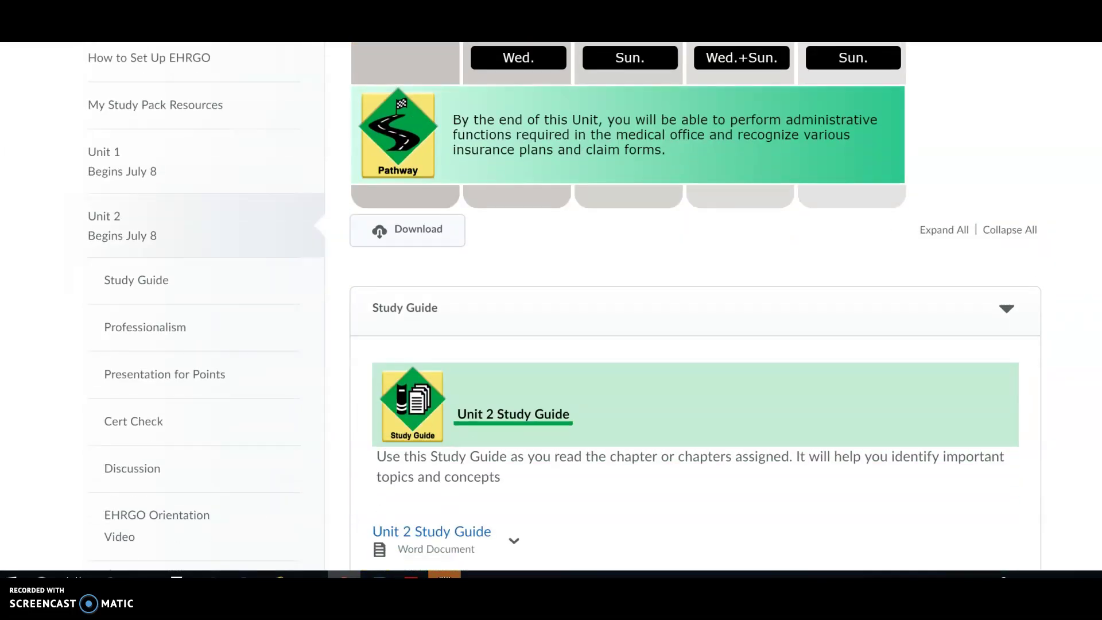
pyautogui.scroll(2, 551, 309)
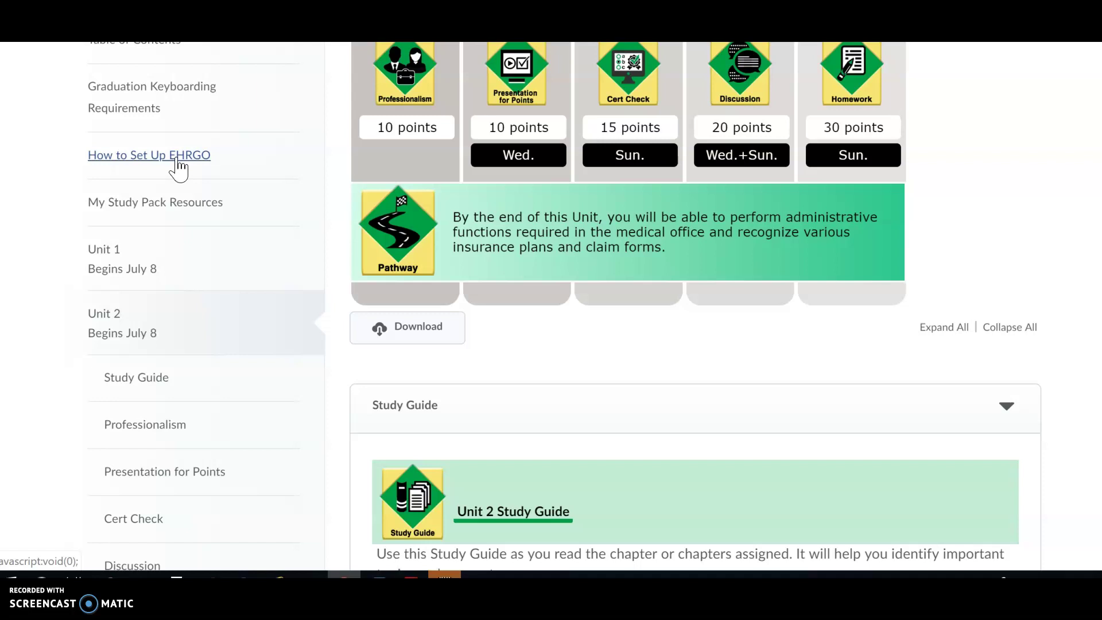
pyautogui.click(177, 163)
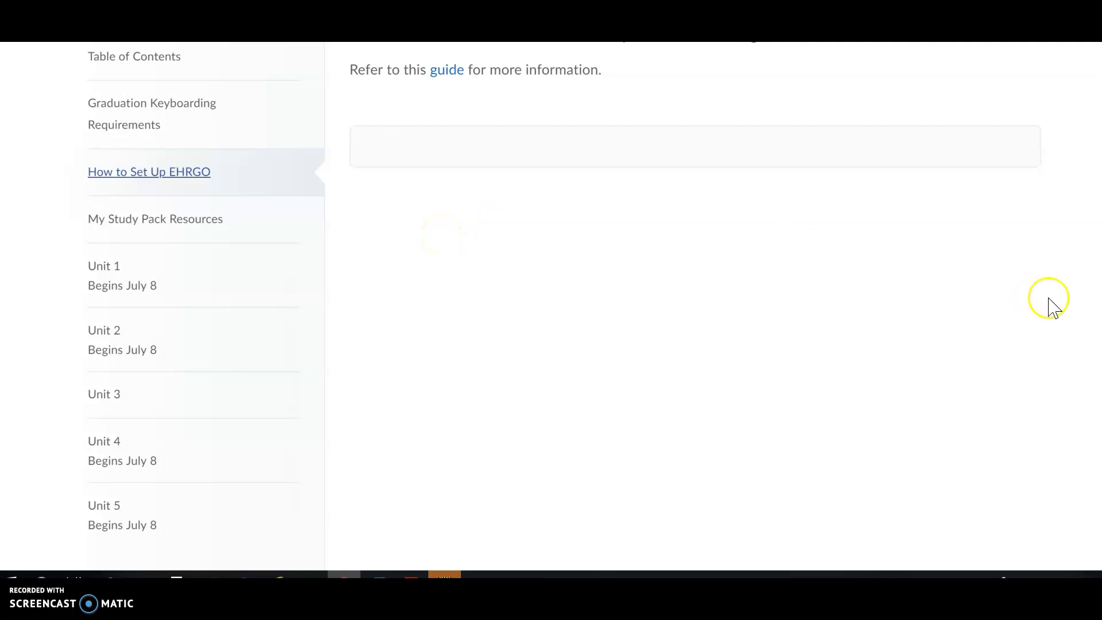
pyautogui.scroll(4, 1050, 305)
pyautogui.scroll(1, 1051, 304)
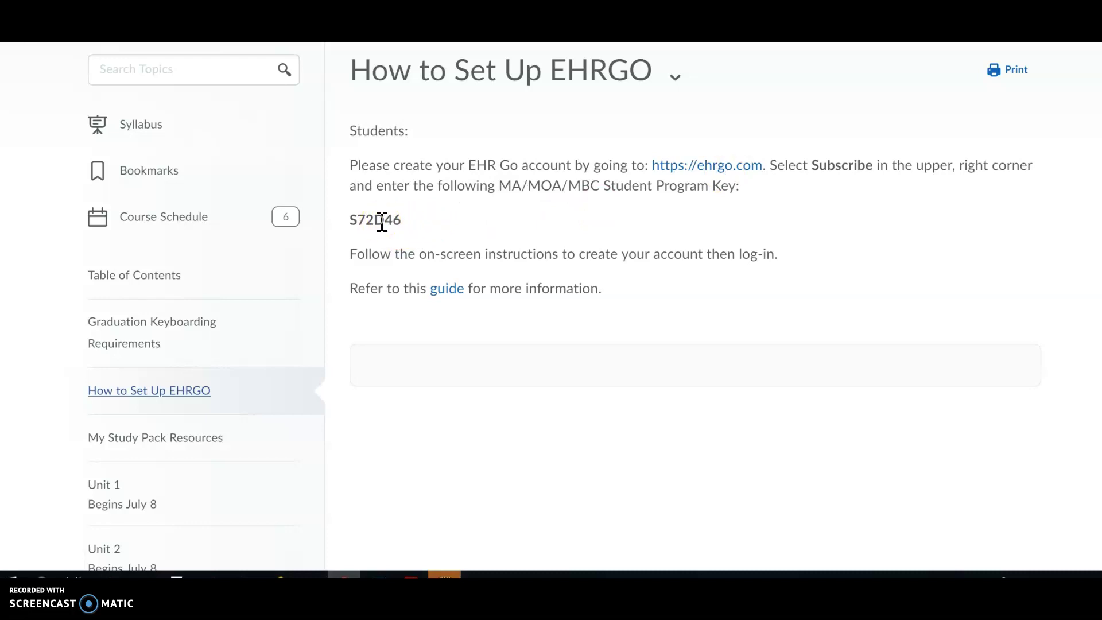
pyautogui.click(742, 219)
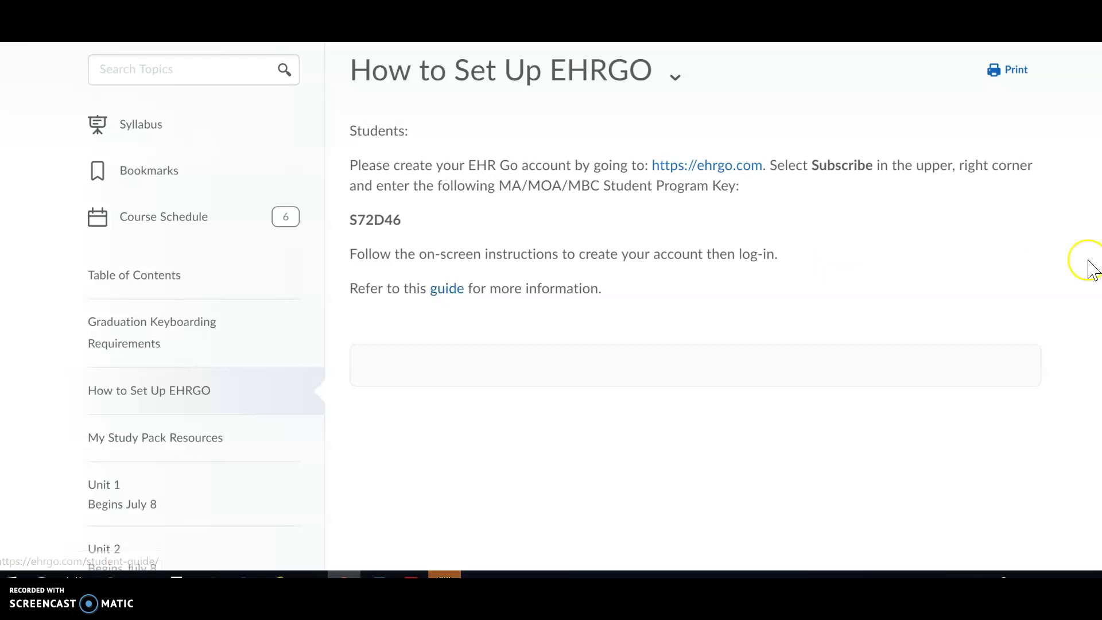
pyautogui.scroll(2, 1089, 266)
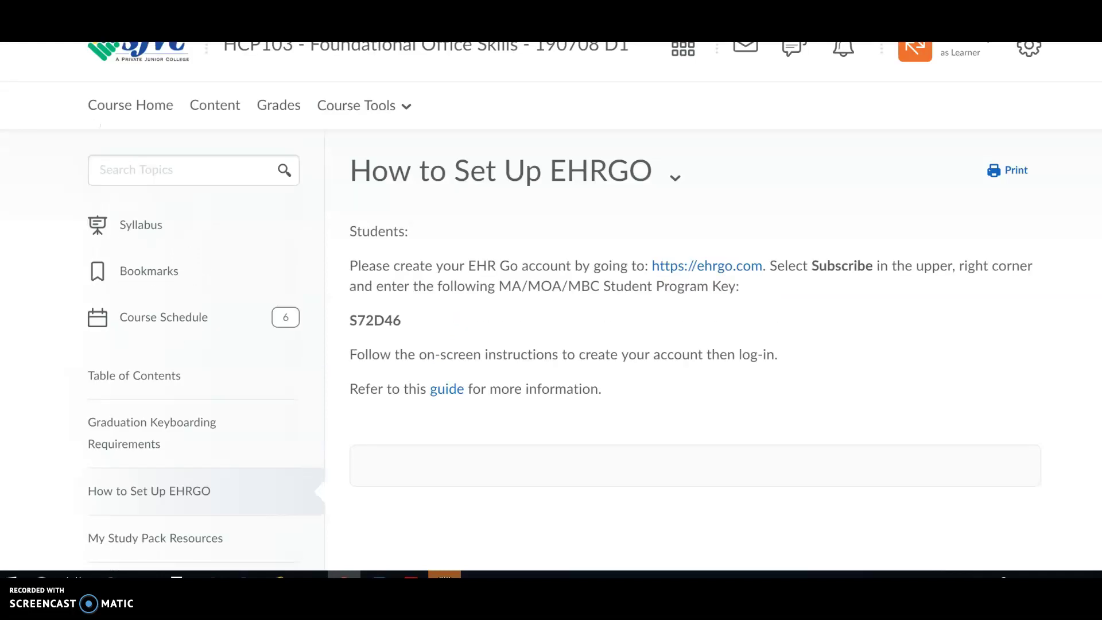
pyautogui.scroll(-4, 551, 306)
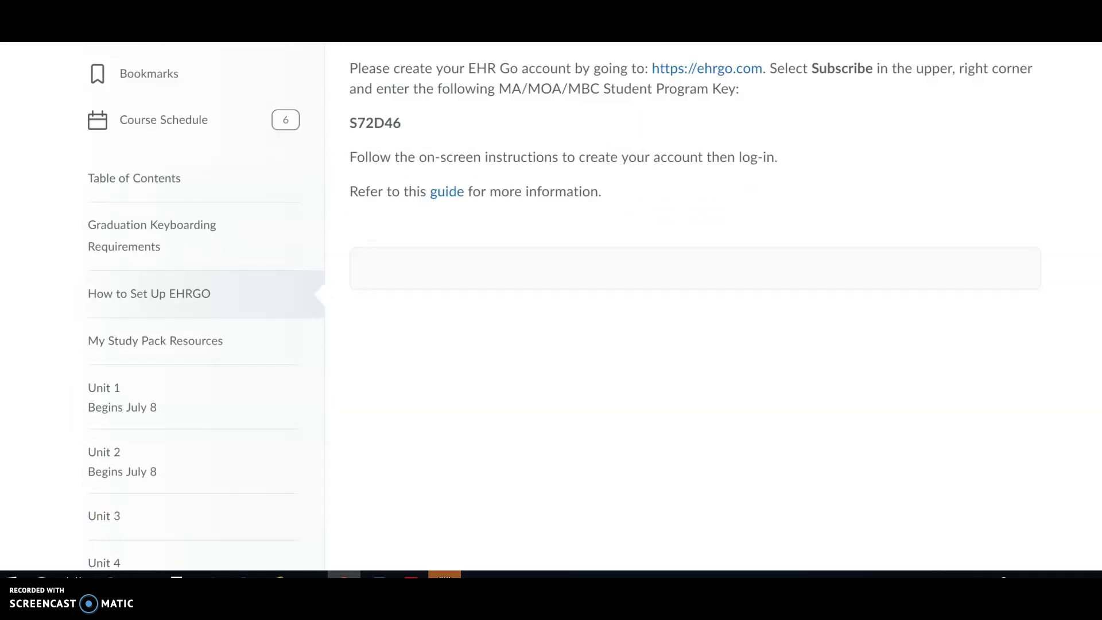
pyautogui.scroll(-2, 475, 387)
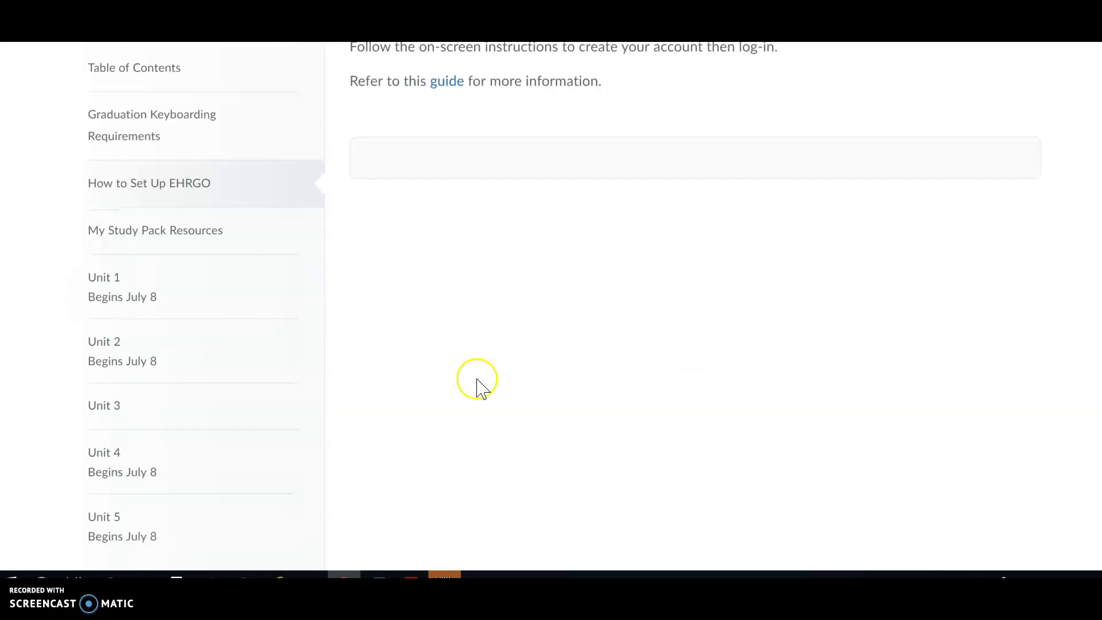
# Return to Unit 2 and scroll down to the Student Orientation Part 1 and Part 2 video links
pyautogui.click(102, 347)
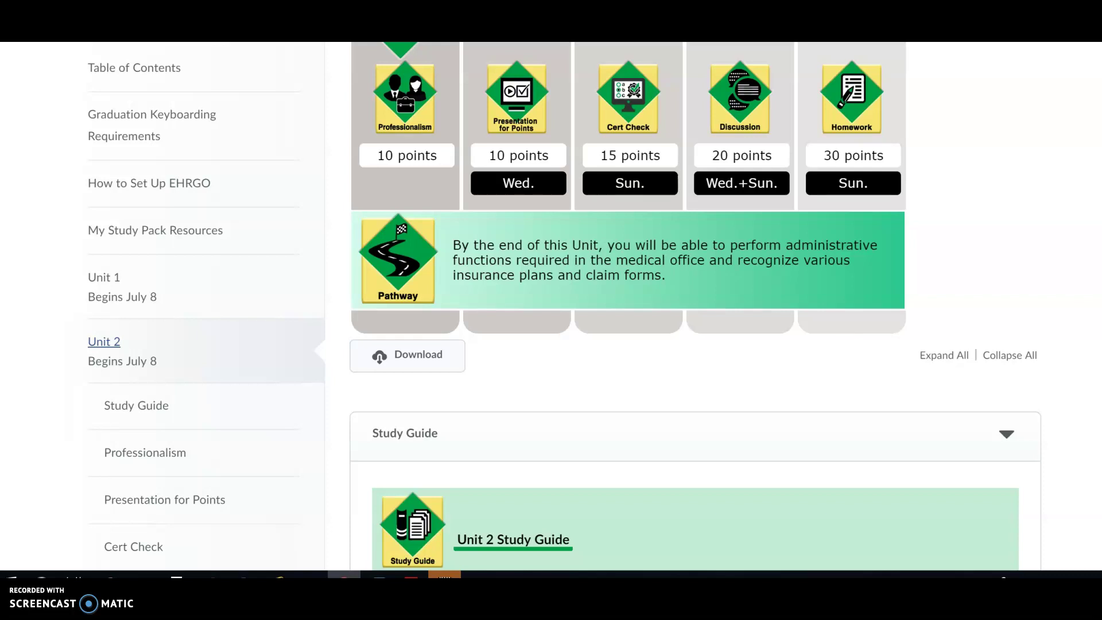
pyautogui.scroll(-2, 574, 304)
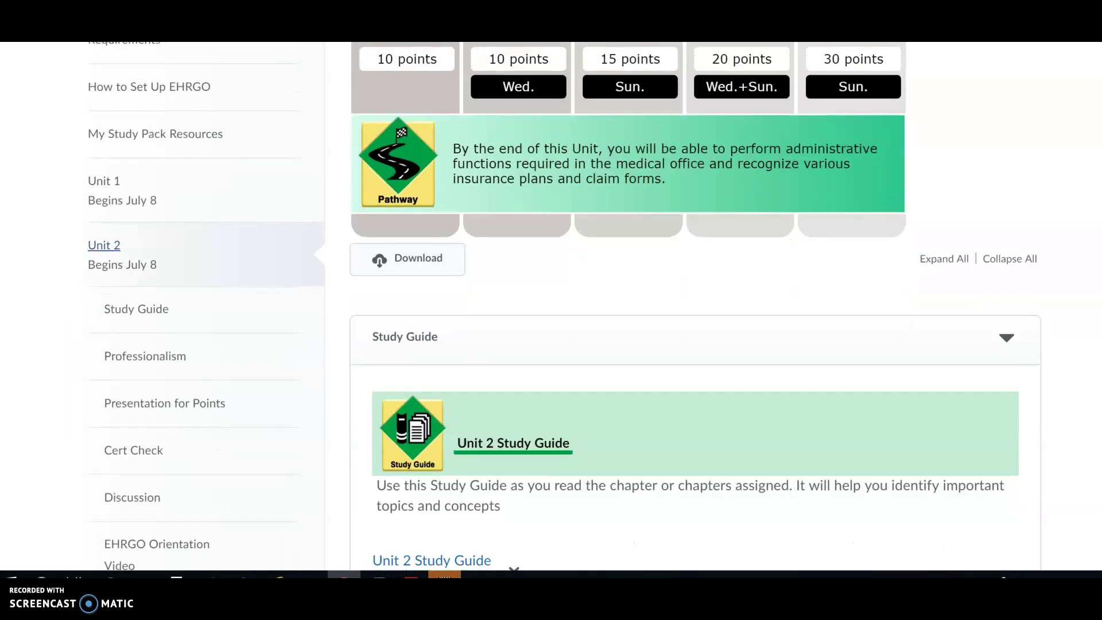
pyautogui.scroll(-3, 574, 304)
pyautogui.scroll(-3, 574, 304)
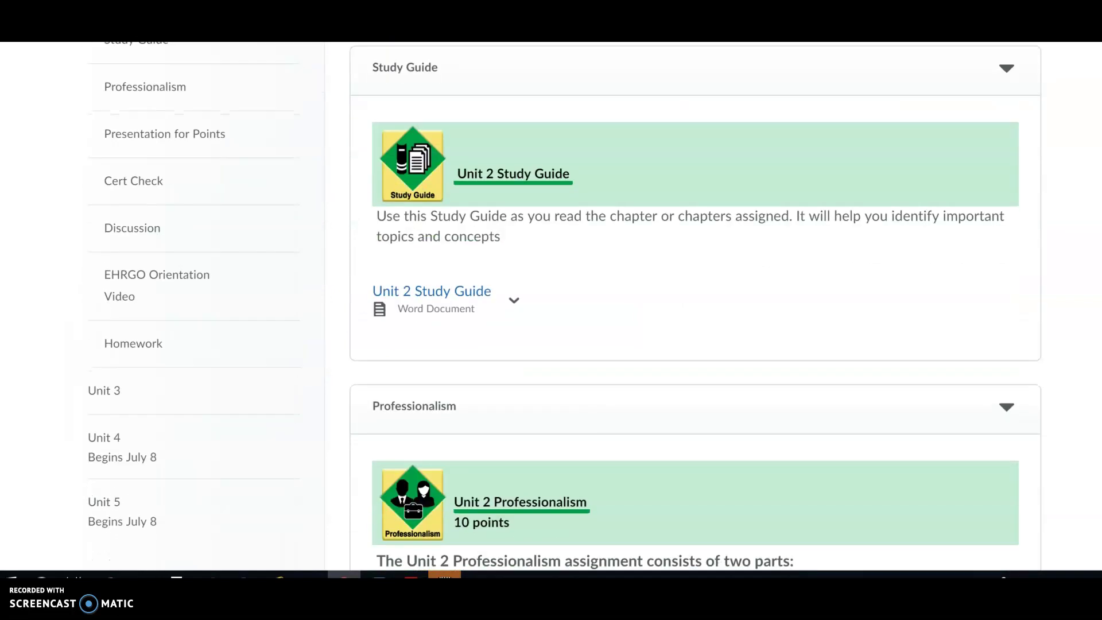
pyautogui.scroll(-2, 574, 304)
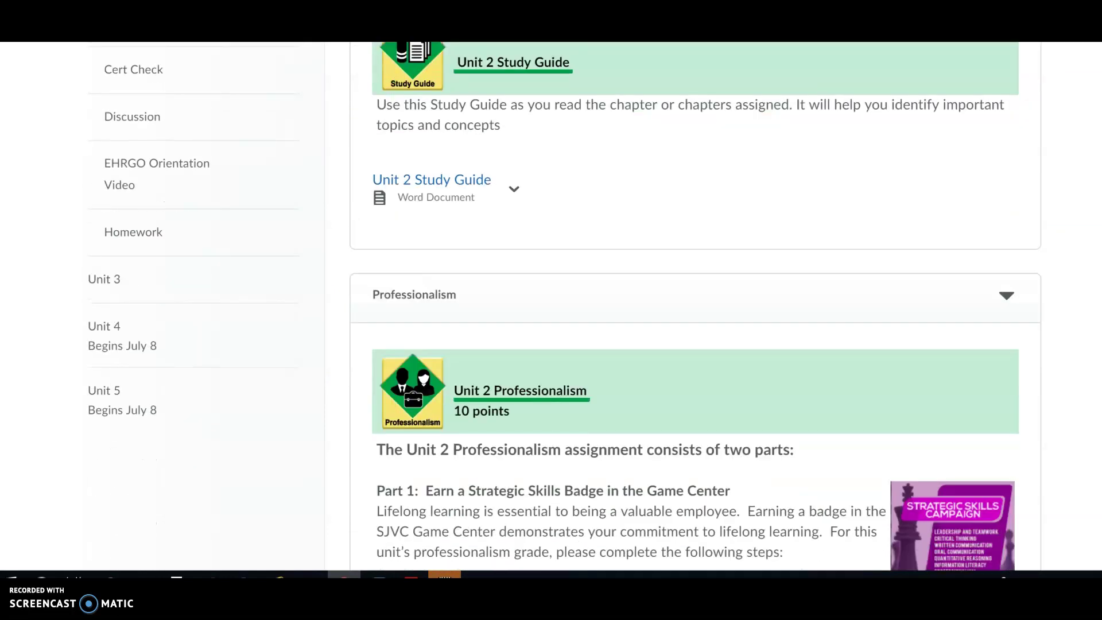
pyautogui.scroll(-10, 565, 306)
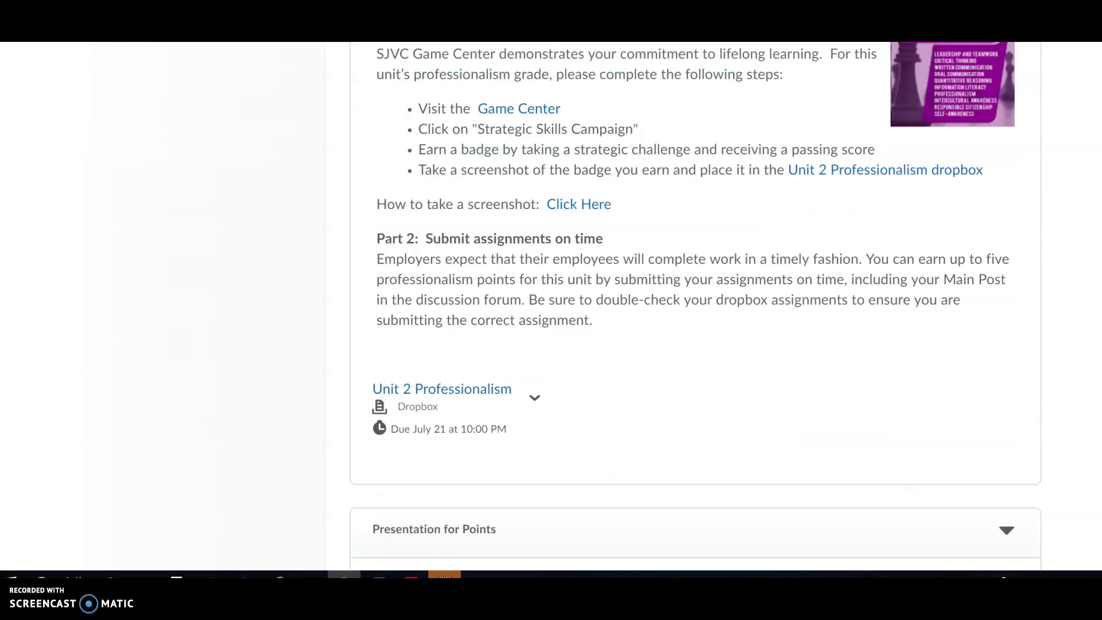
pyautogui.scroll(-16, 565, 306)
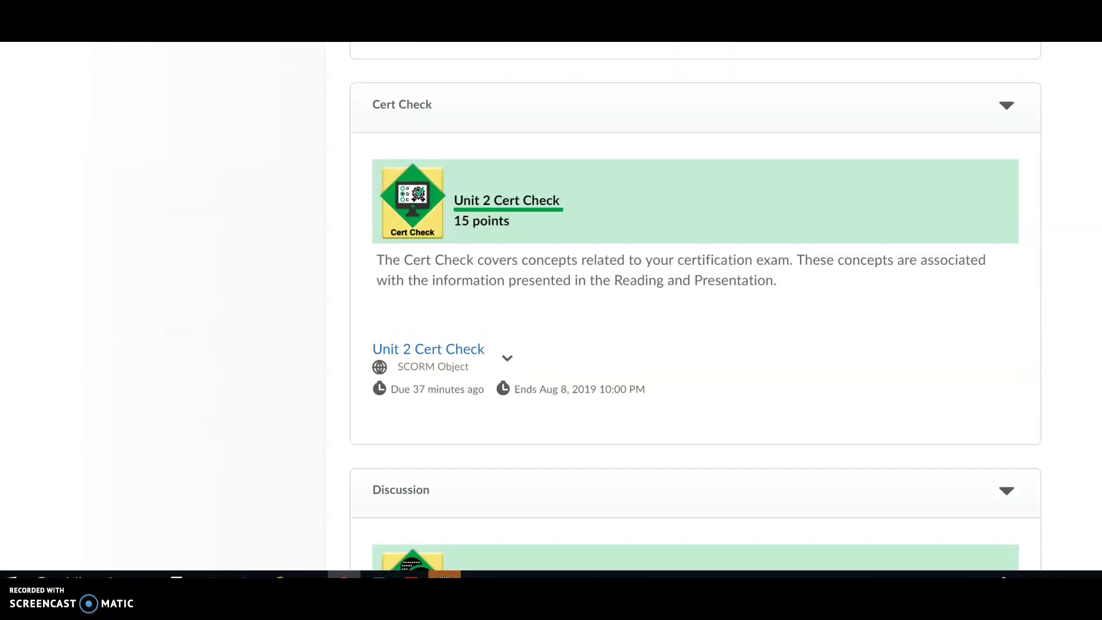
pyautogui.scroll(-16, 696, 307)
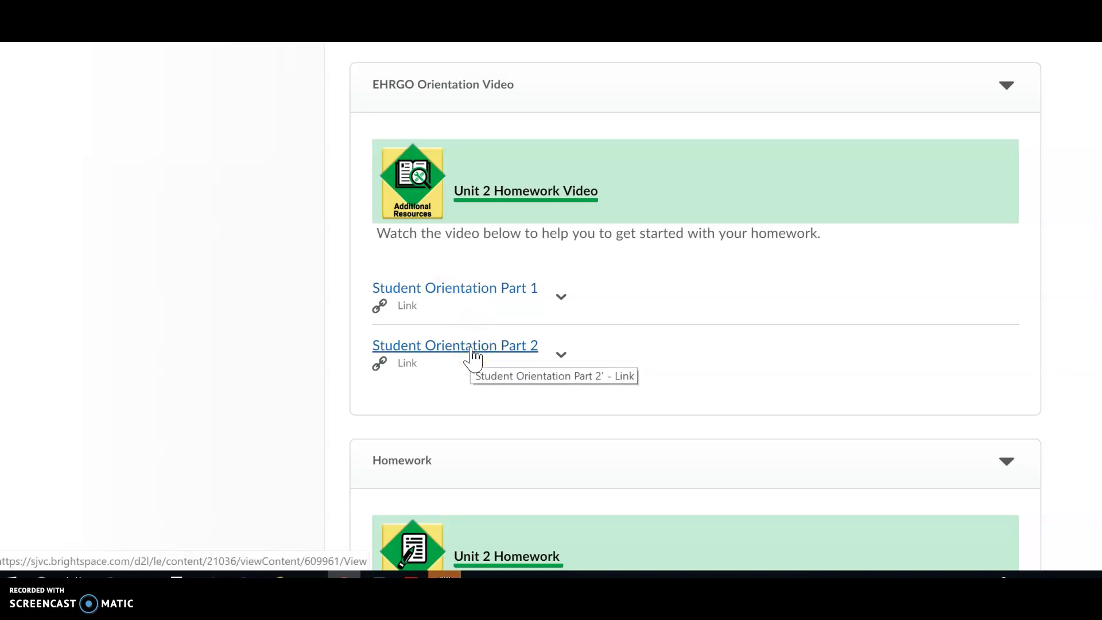
pyautogui.click(980, 287)
pyautogui.click(1043, 357)
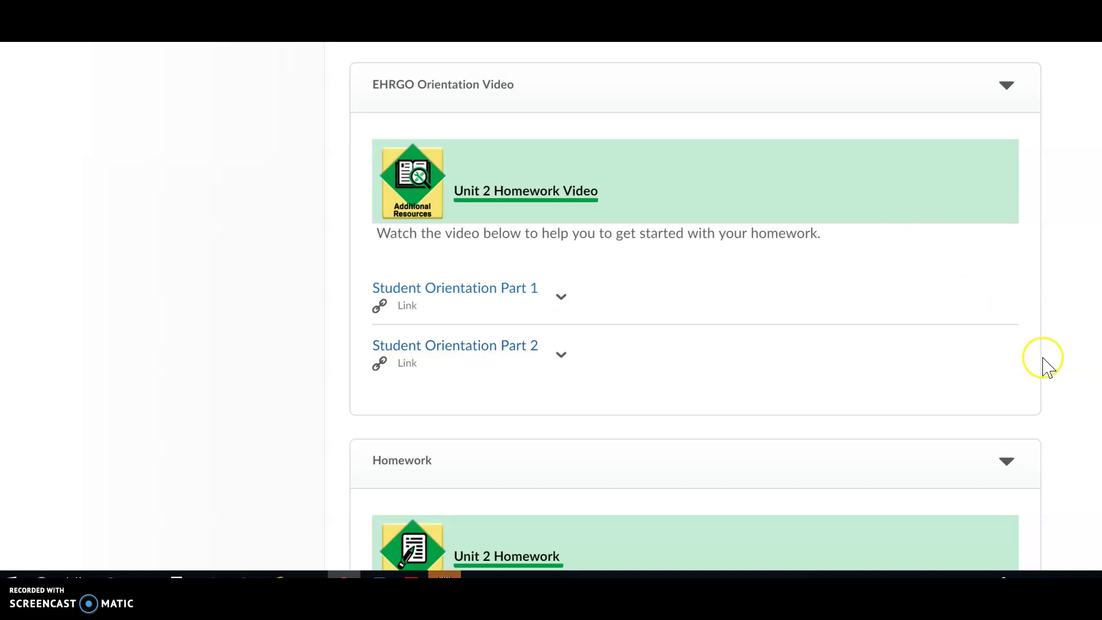
pyautogui.scroll(-1, 695, 304)
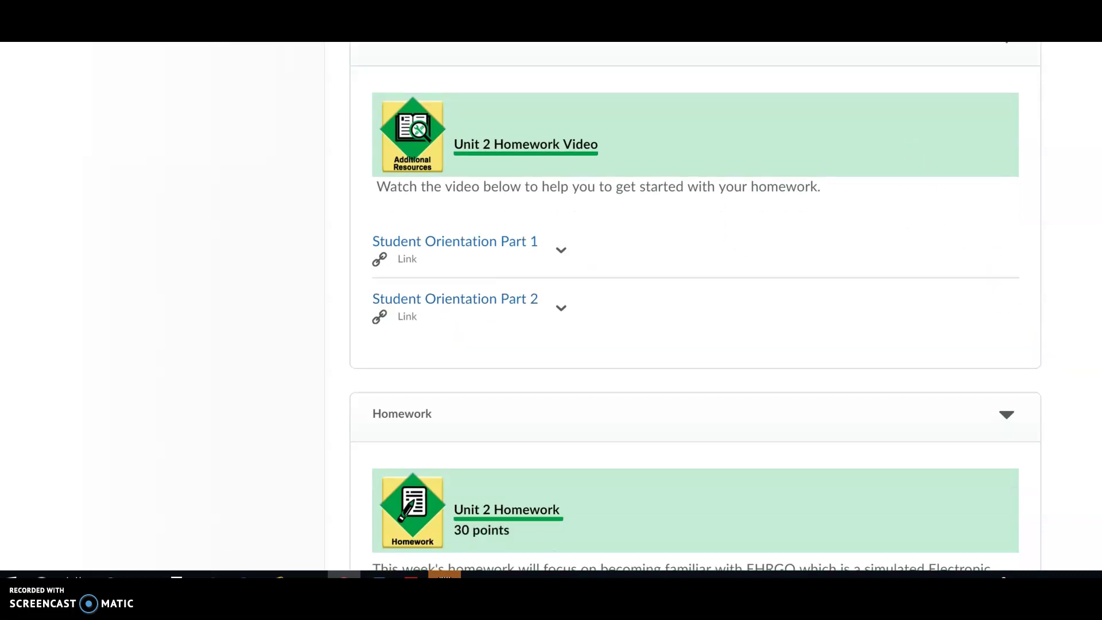
pyautogui.scroll(-4, 695, 304)
pyautogui.scroll(-2, 695, 304)
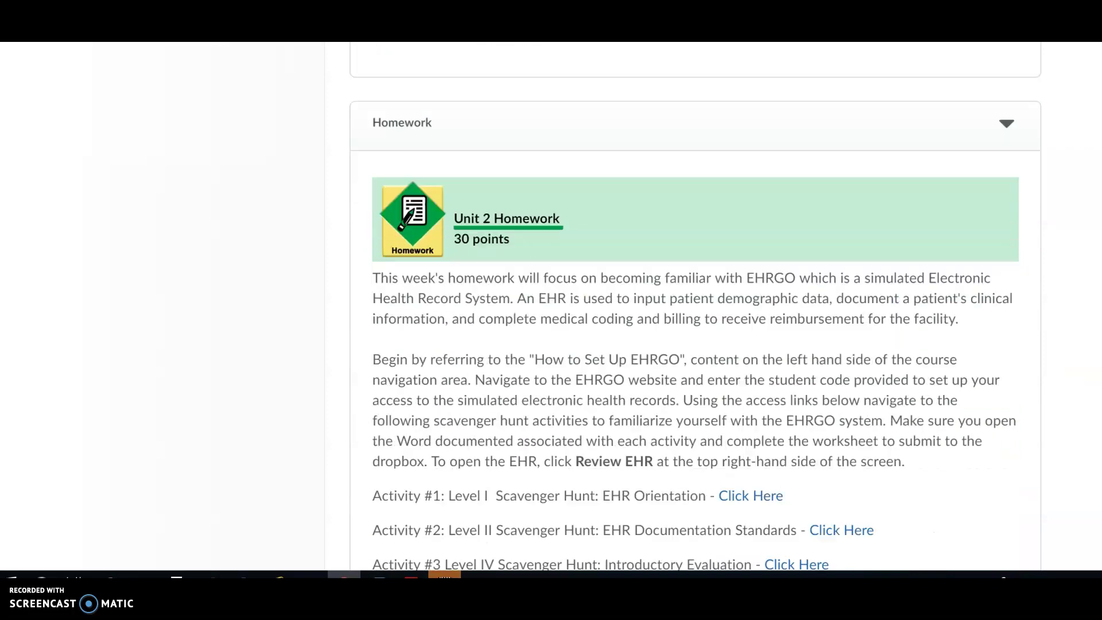
pyautogui.scroll(8, 695, 304)
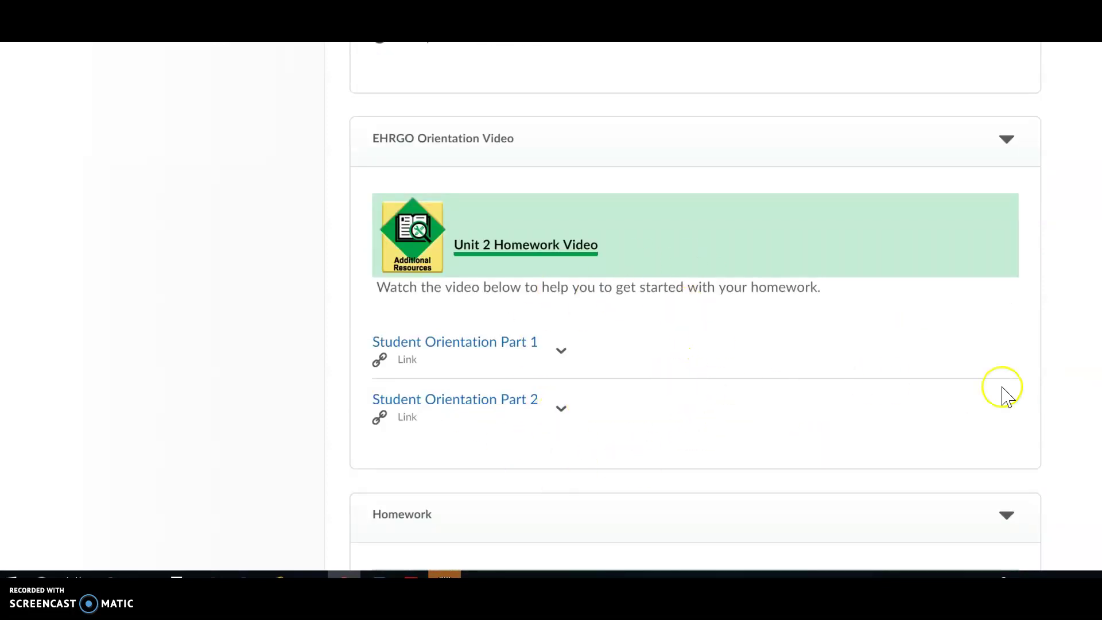
pyautogui.scroll(-10, 695, 304)
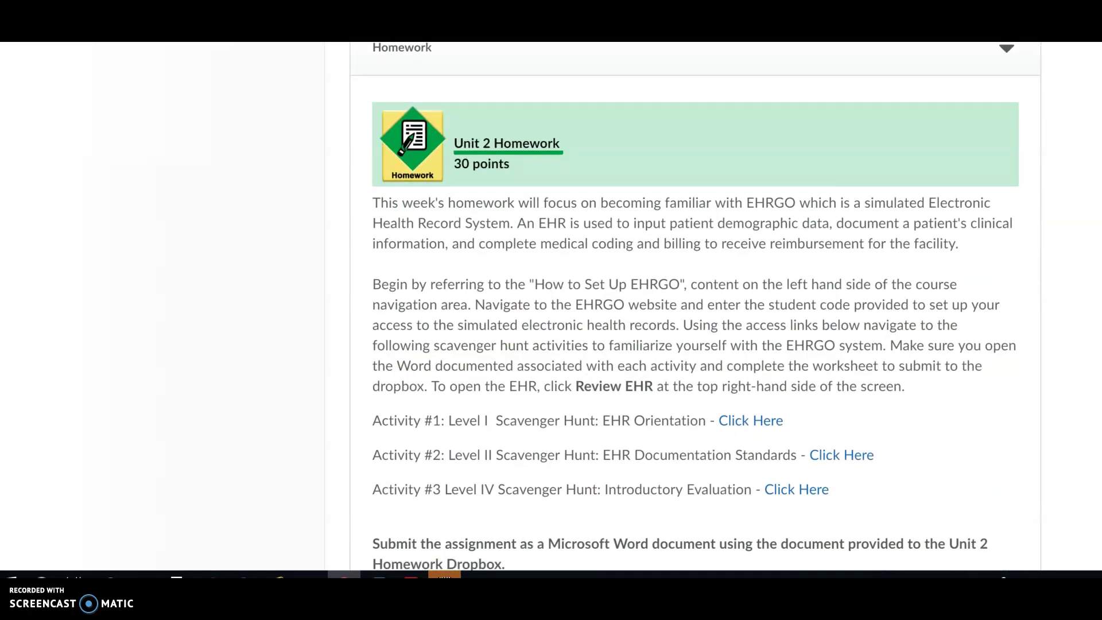
pyautogui.scroll(2, 695, 304)
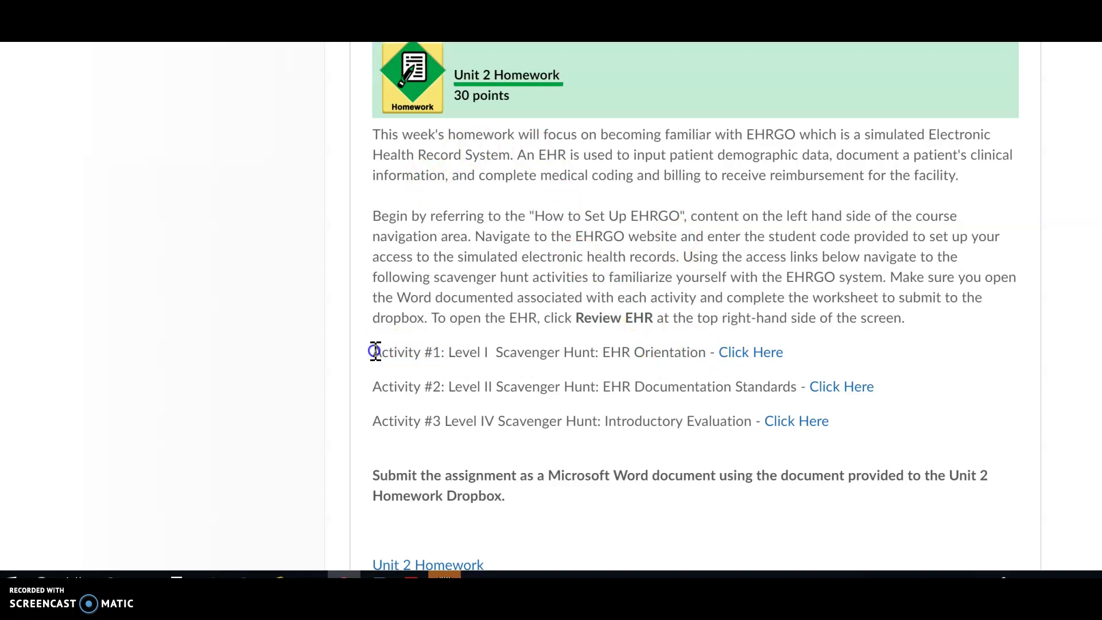
pyautogui.moveTo(373, 352); pyautogui.dragTo(870, 433)
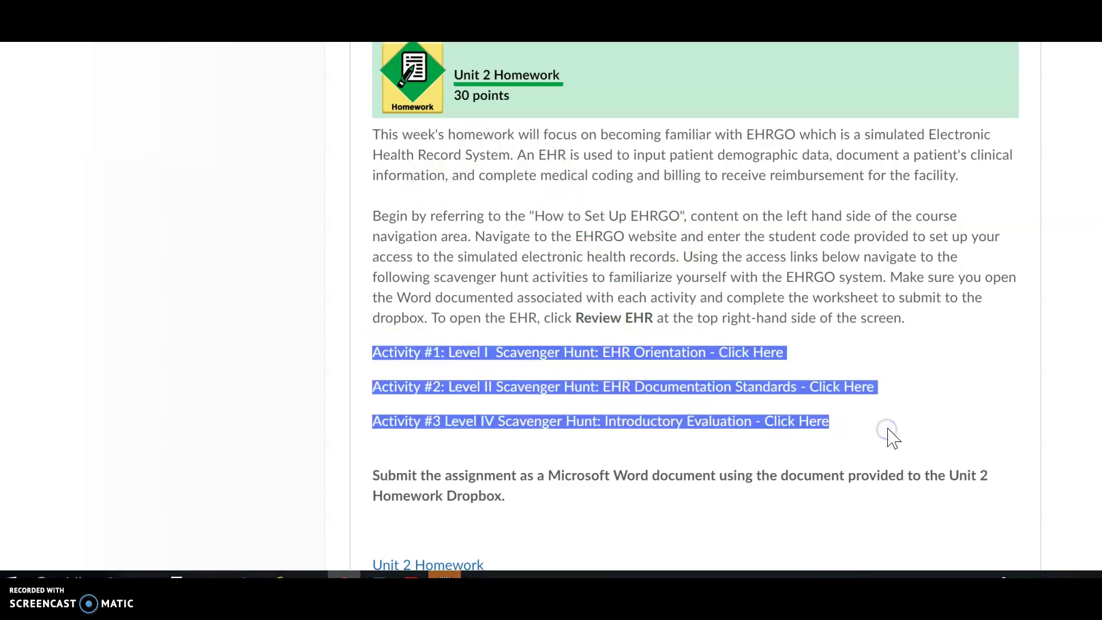
pyautogui.click(889, 431)
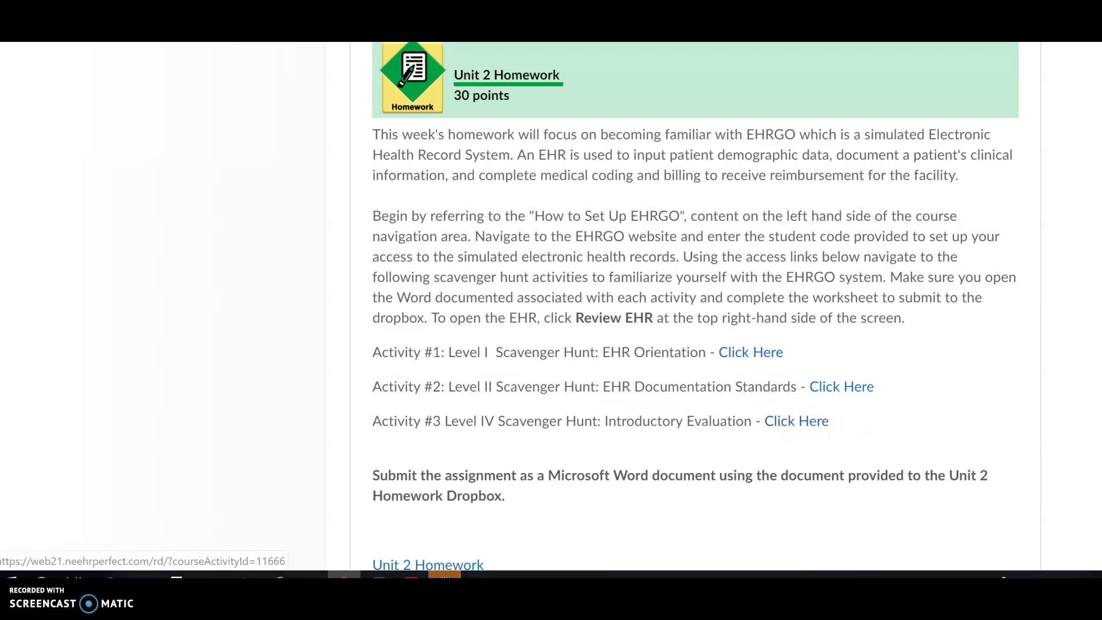
pyautogui.scroll(-2, 689, 304)
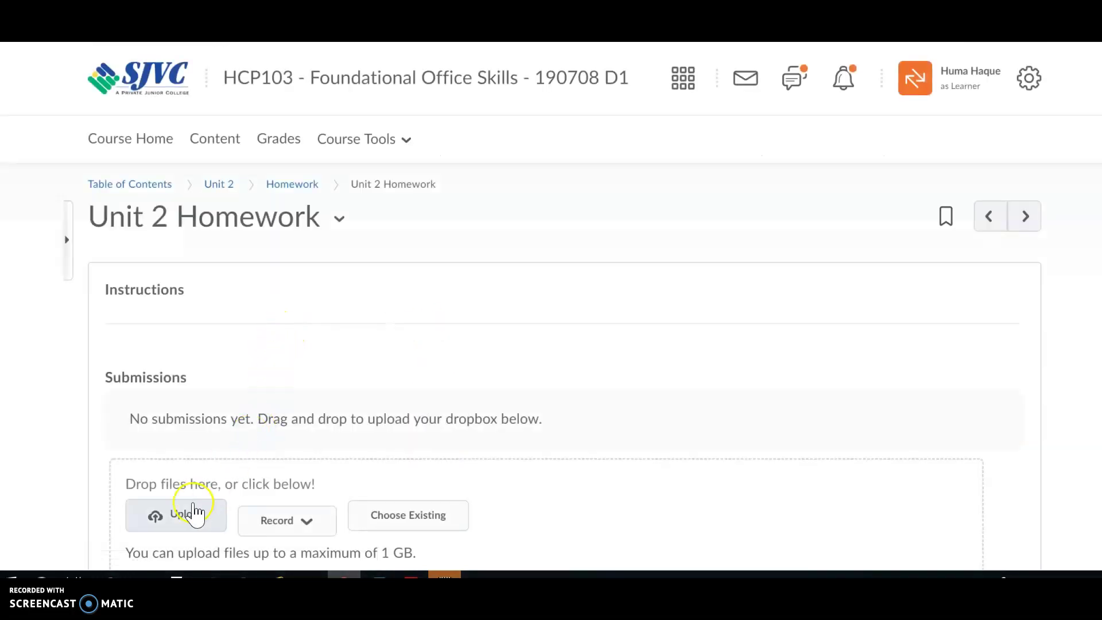
pyautogui.click(189, 514)
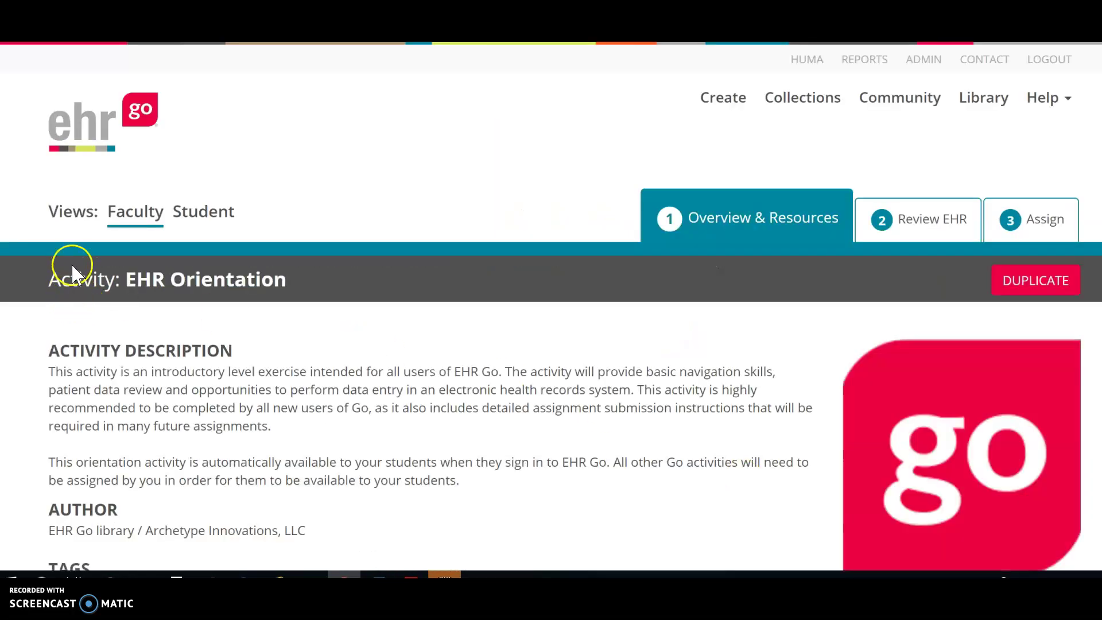
# Switch the EHR Orientation activity to Student view and scroll to the EHR Orientation AS1000.8.docx resource
pyautogui.click(194, 217)
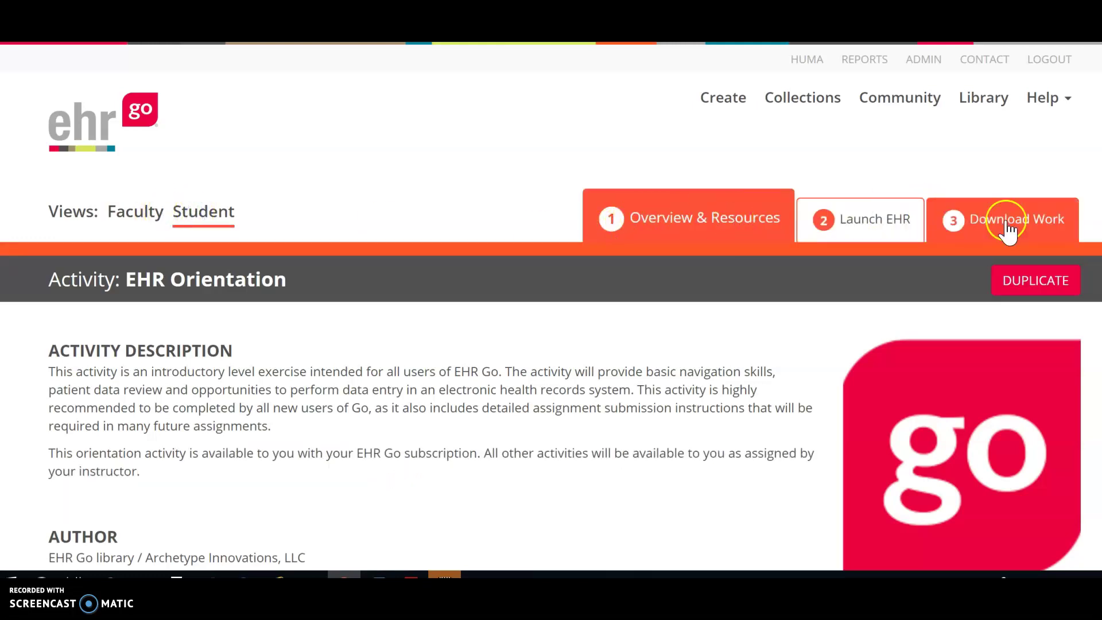
pyautogui.scroll(-2, 551, 310)
pyautogui.scroll(-5, 551, 310)
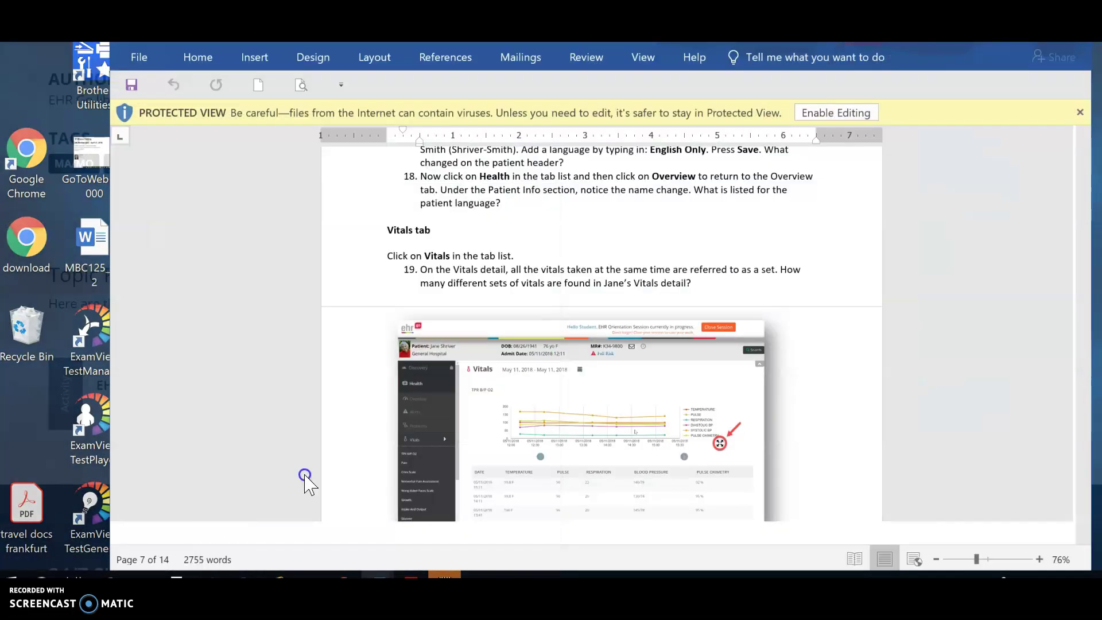
# Scroll through the EHR Orientation worksheet questions, then put Word away to return to EHR Go
pyautogui.moveTo(1079, 328); pyautogui.dragTo(1048, 244)
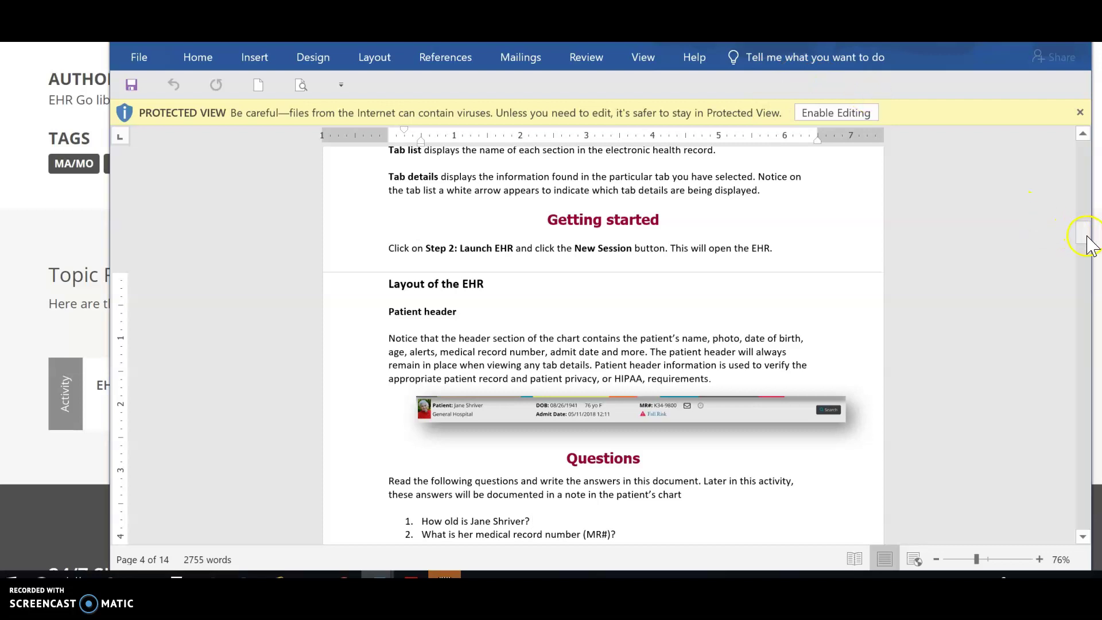
pyautogui.moveTo(1083, 232); pyautogui.dragTo(1079, 358)
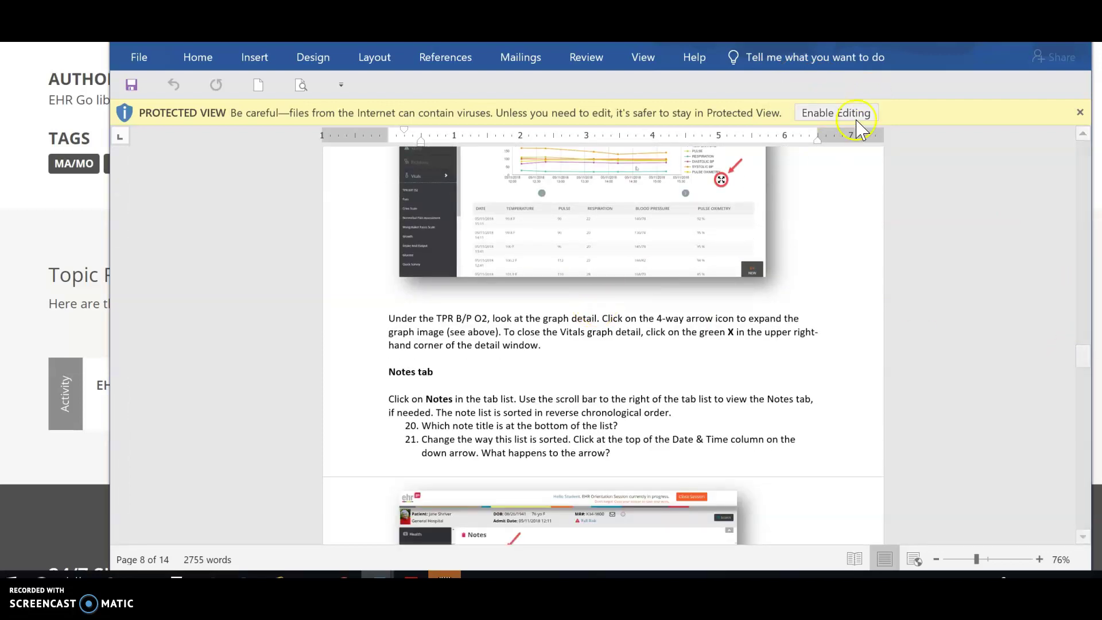
pyautogui.hotkey('alt', 'F4')
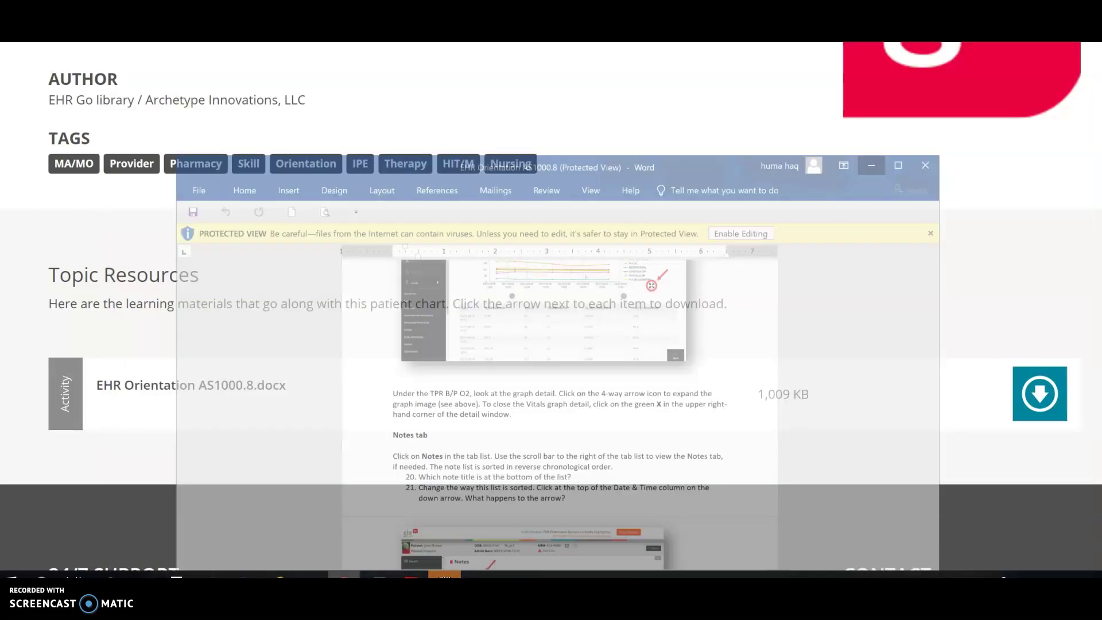
# Go to the activity's Launch EHR step to show the still-empty EHR Sessions list
pyautogui.scroll(8, 918, 172)
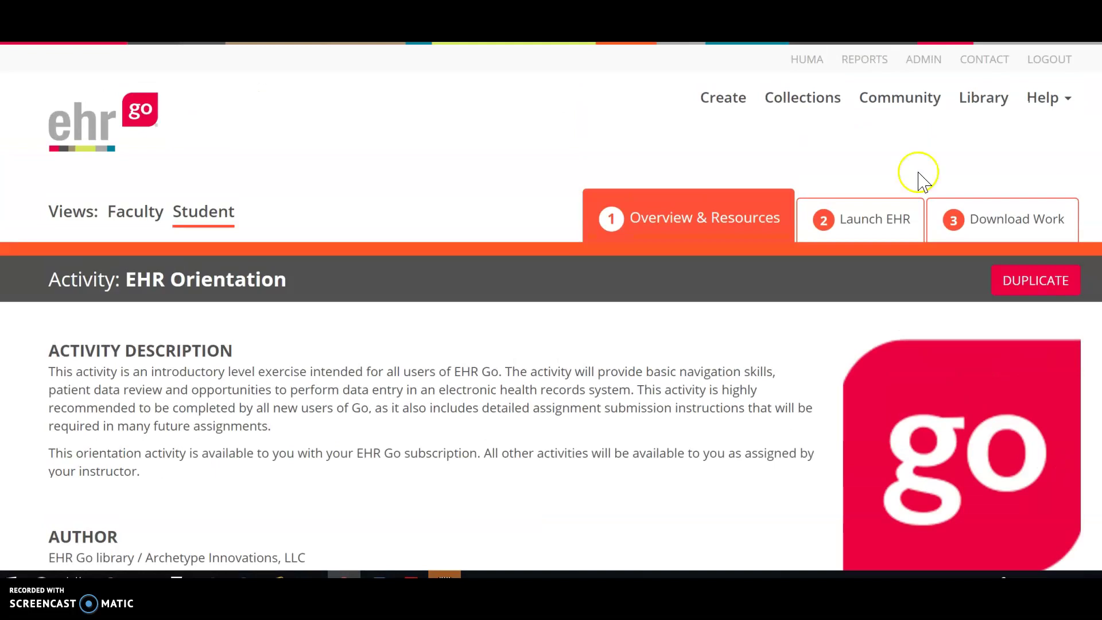
pyautogui.click(873, 225)
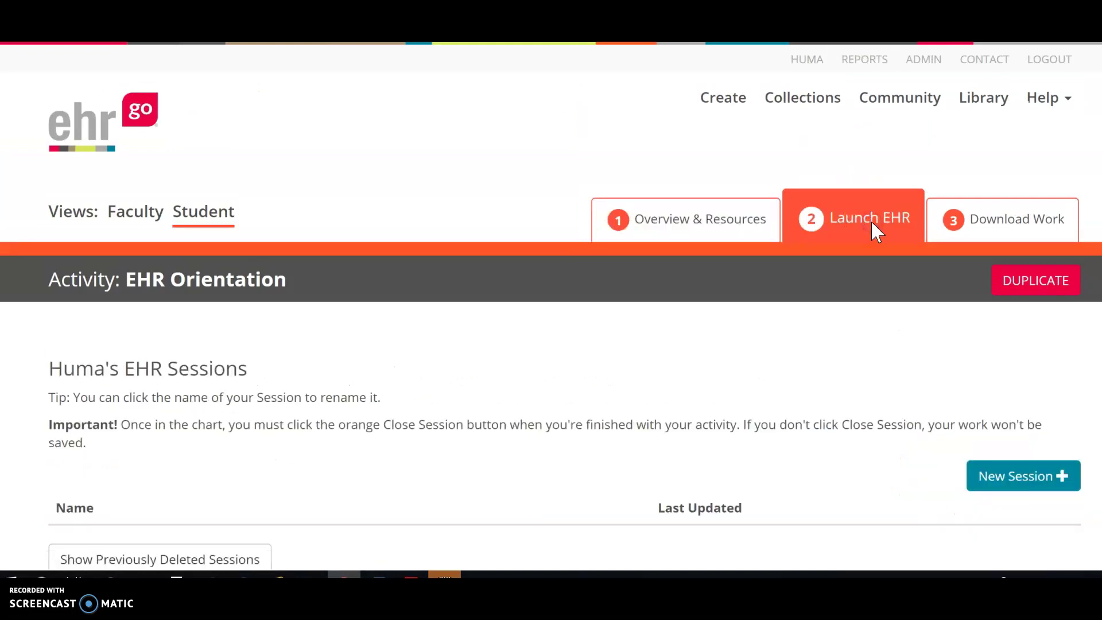
pyautogui.scroll(-2, 614, 365)
pyautogui.click(614, 366)
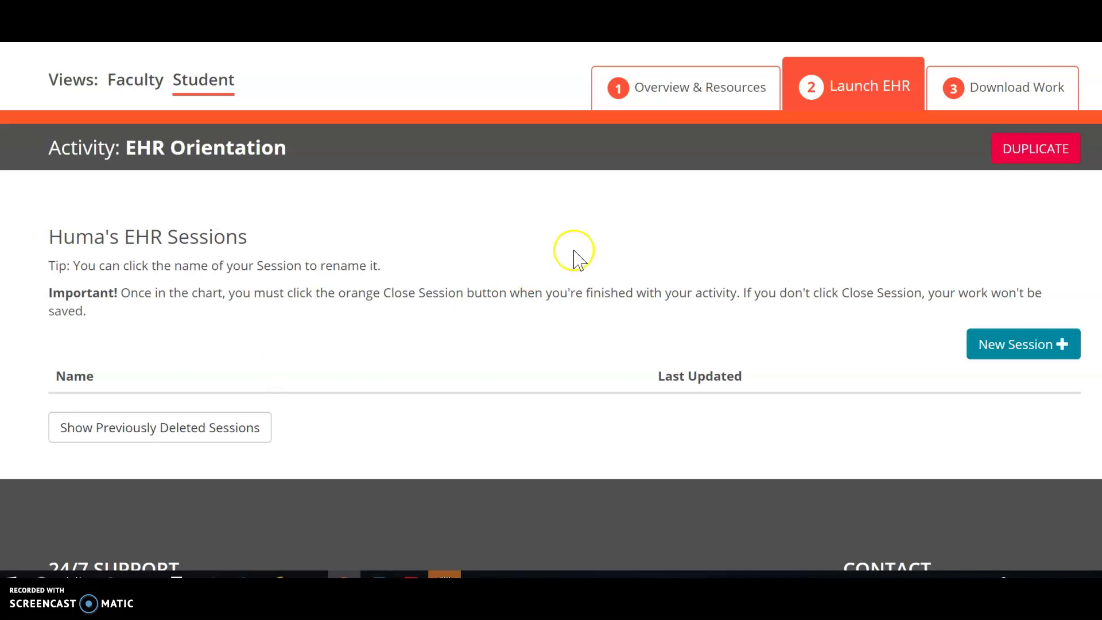
# Start a new EHR session, scroll through the patient chart Overview panels, then close it to save
pyautogui.click(983, 351)
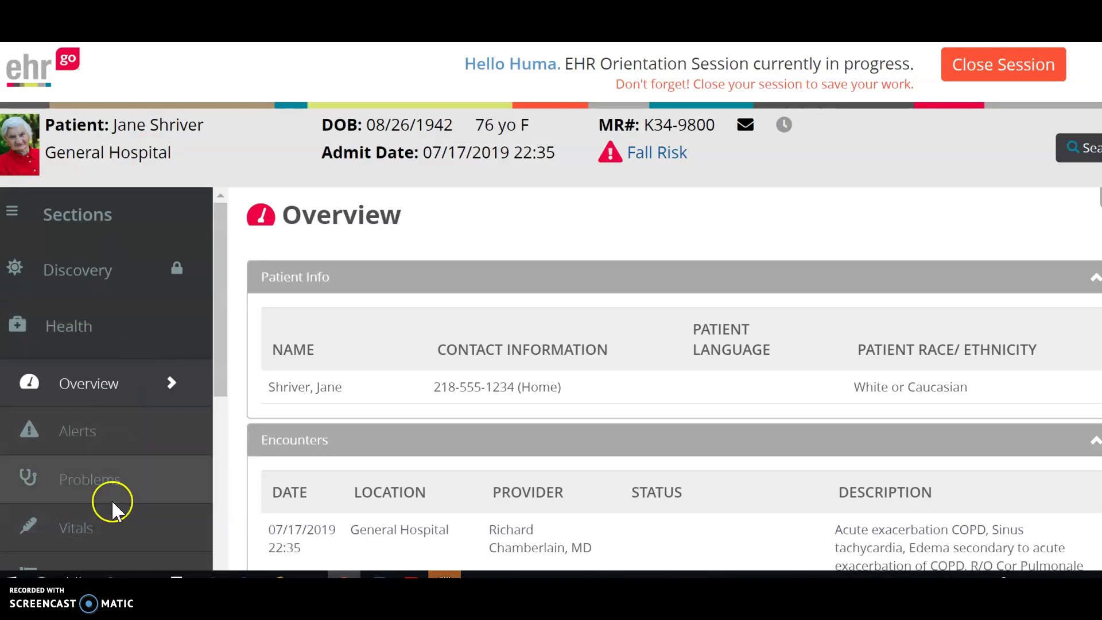
pyautogui.moveTo(211, 270)
pyautogui.mouseDown()
pyautogui.moveTo(214, 396)
pyautogui.moveTo(204, 263)
pyautogui.mouseUp()
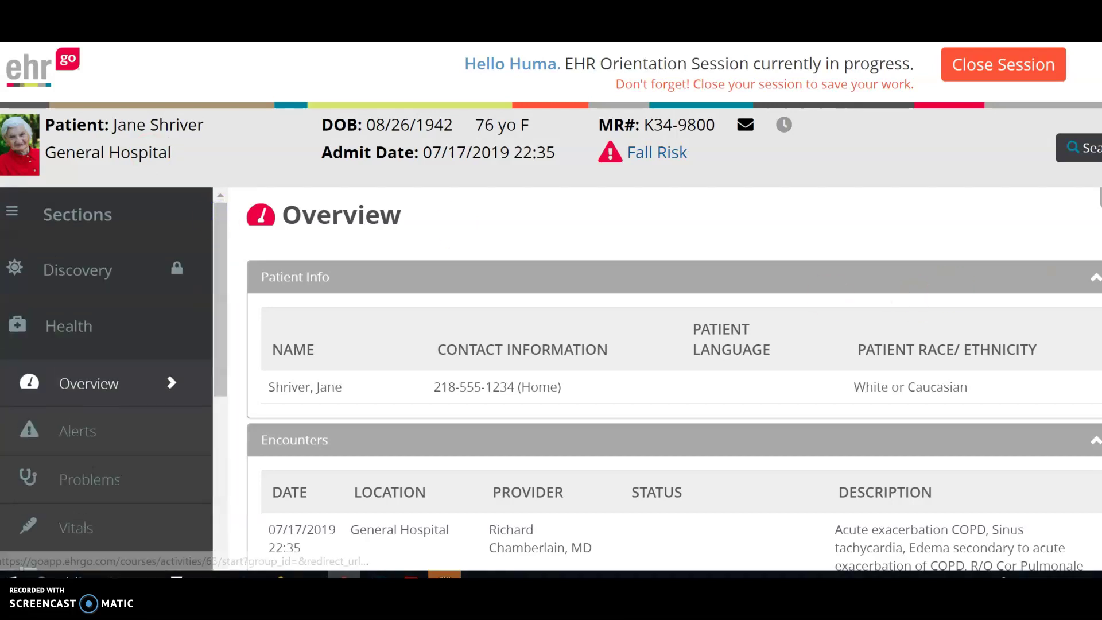
pyautogui.scroll(-10, 674, 406)
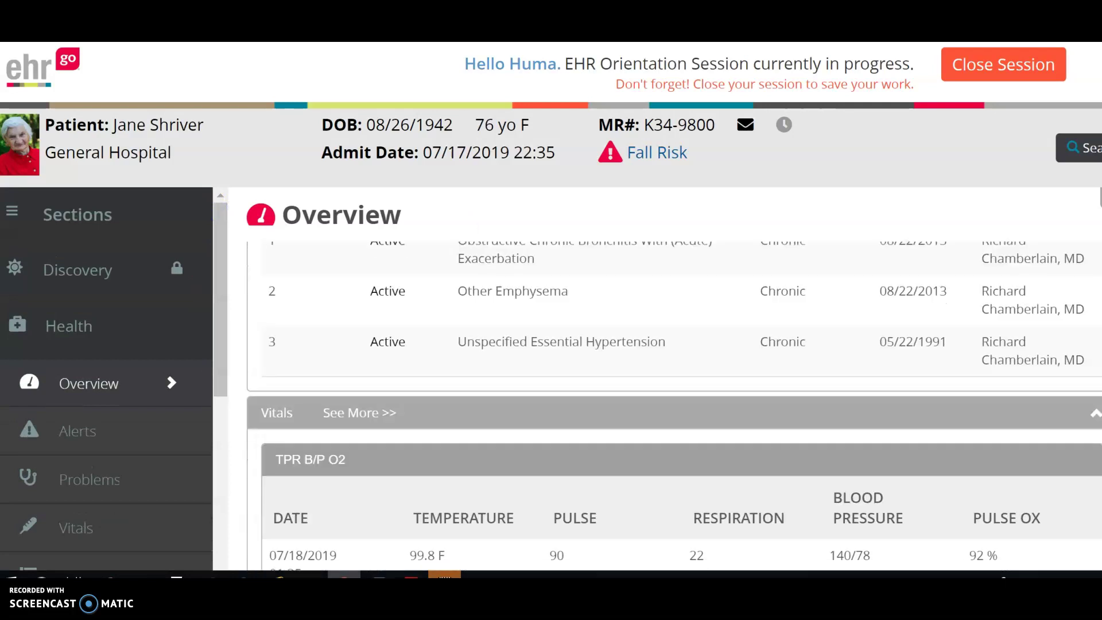
pyautogui.scroll(-15, 674, 406)
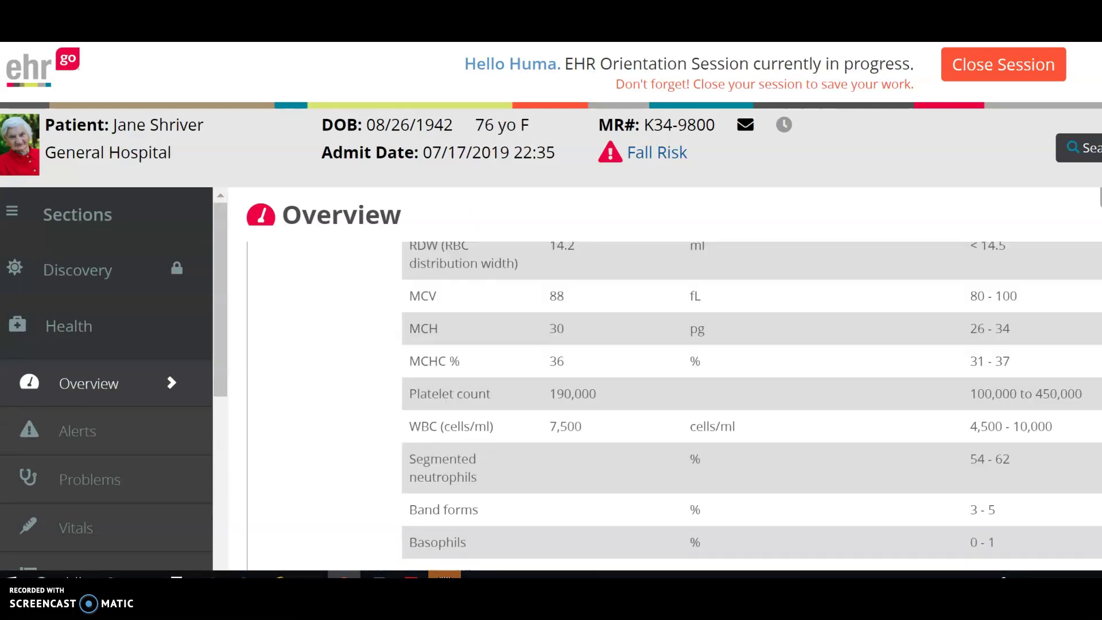
pyautogui.scroll(-10, 674, 406)
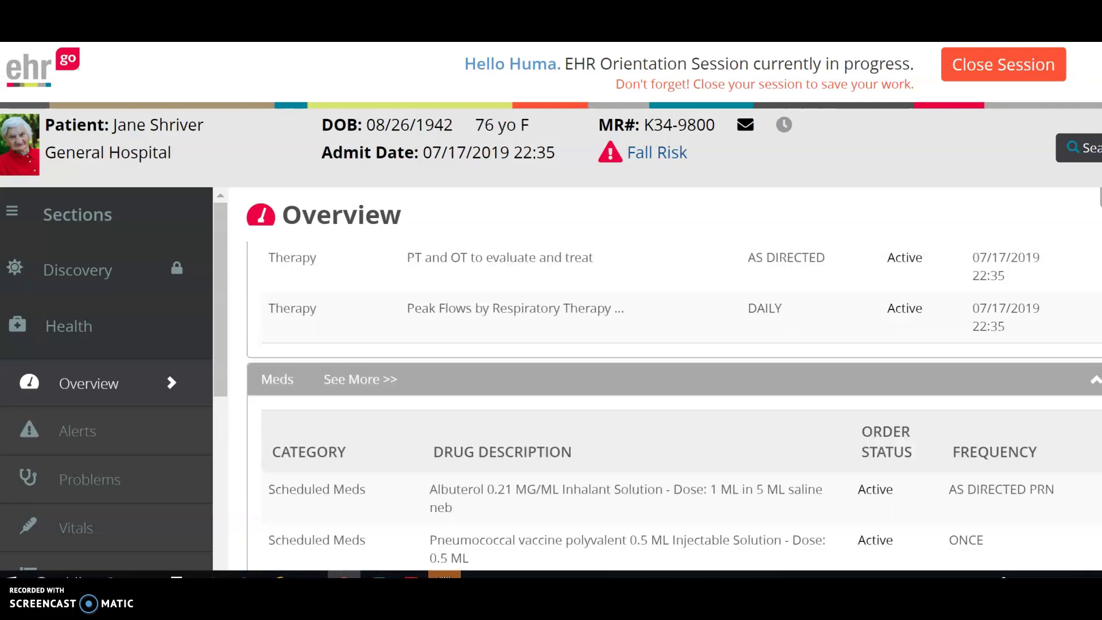
pyautogui.scroll(-8, 674, 406)
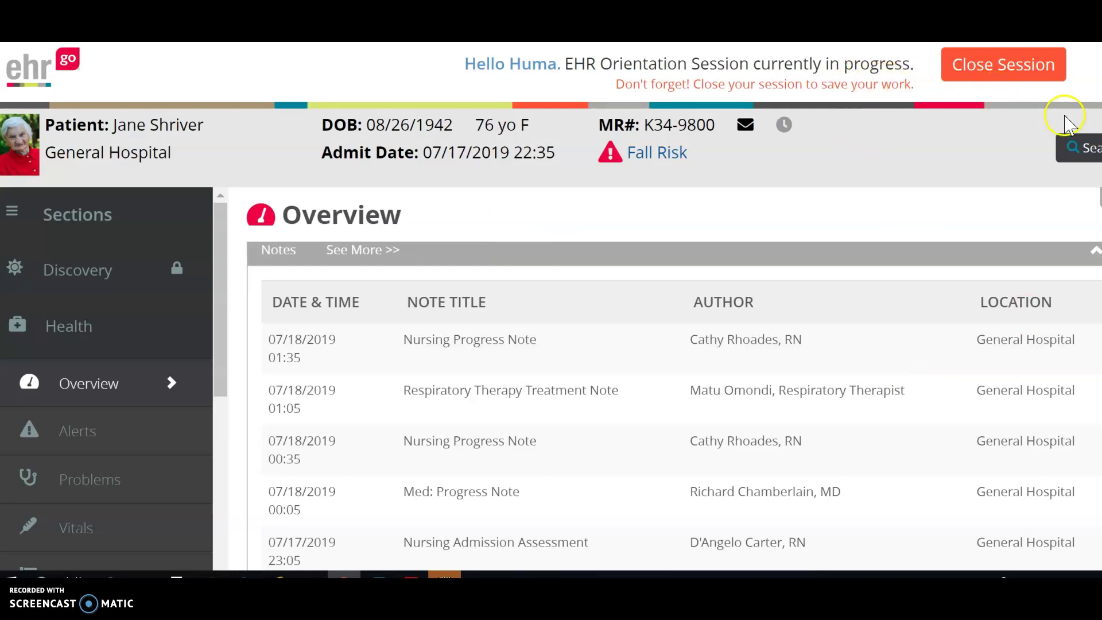
pyautogui.click(1001, 73)
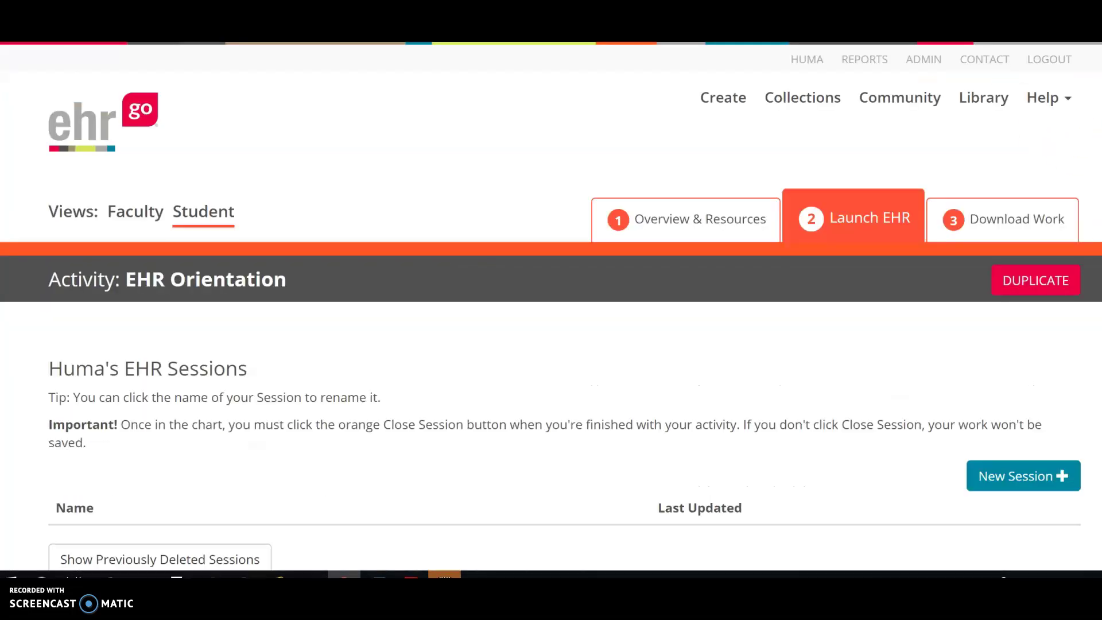
# Rename the saved session to 'EHRgo orientation - ' plus the student's full name, fixing capitalisation, and submit
pyautogui.scroll(-1, 1083, 140)
pyautogui.scroll(-3, 848, 221)
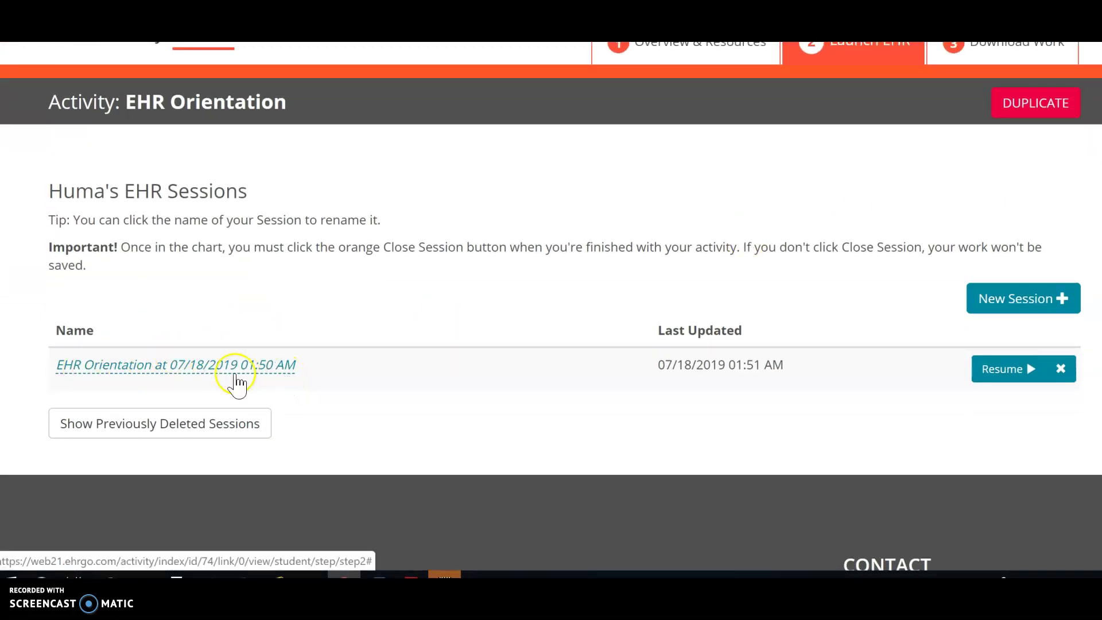
pyautogui.click(235, 372)
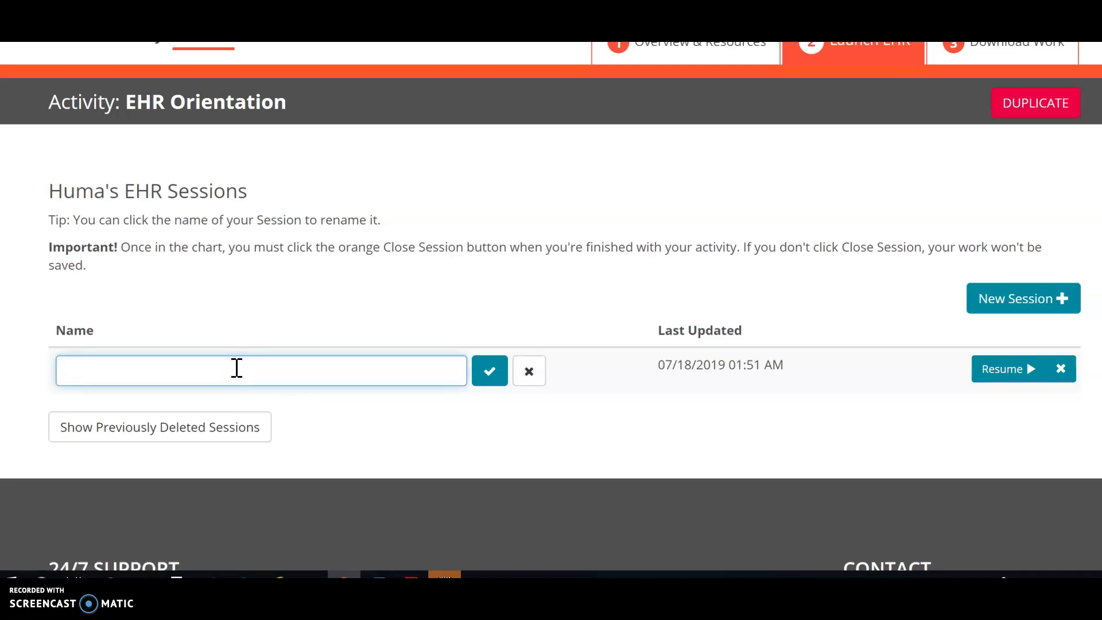
pyautogui.write('EHRgo orientation')
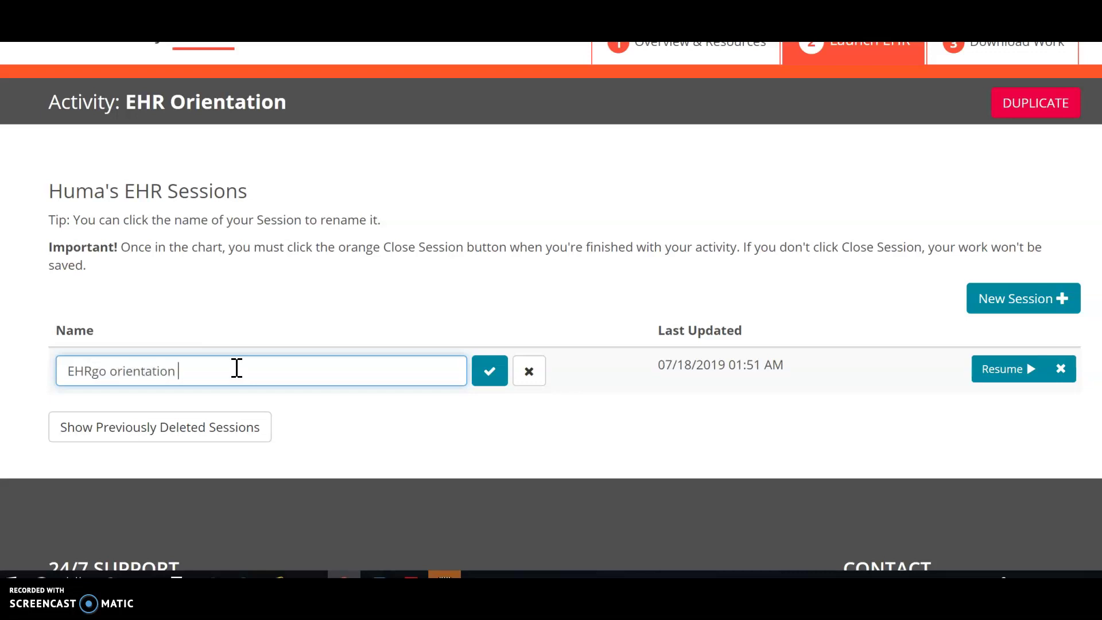
pyautogui.write(' - HUma Haq')
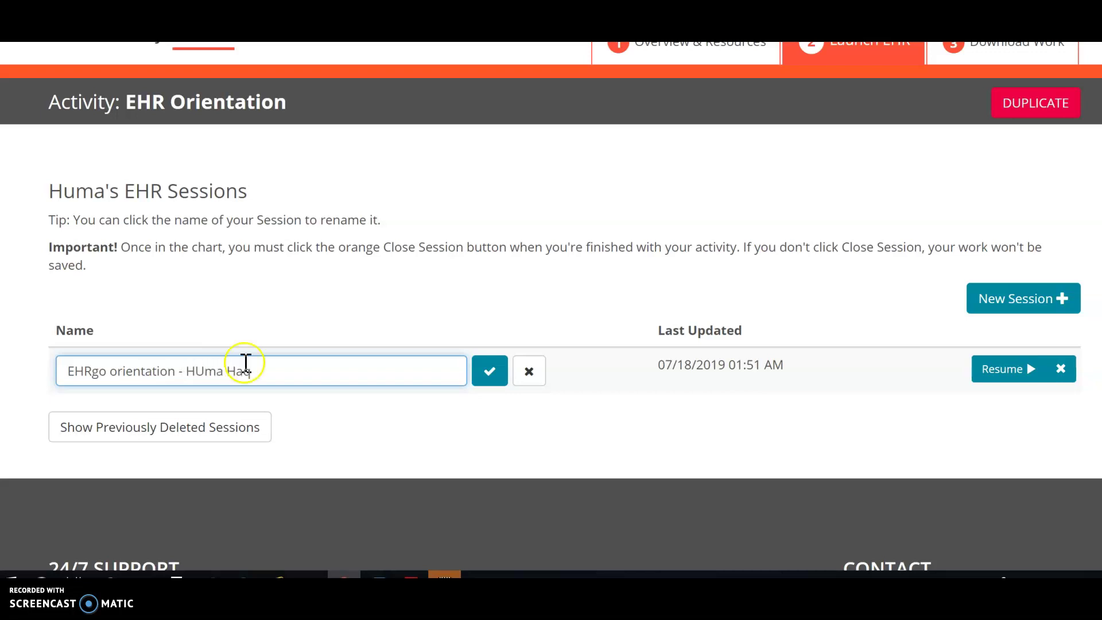
pyautogui.click(205, 368)
pyautogui.press('BackSpace')
pyautogui.write('u')
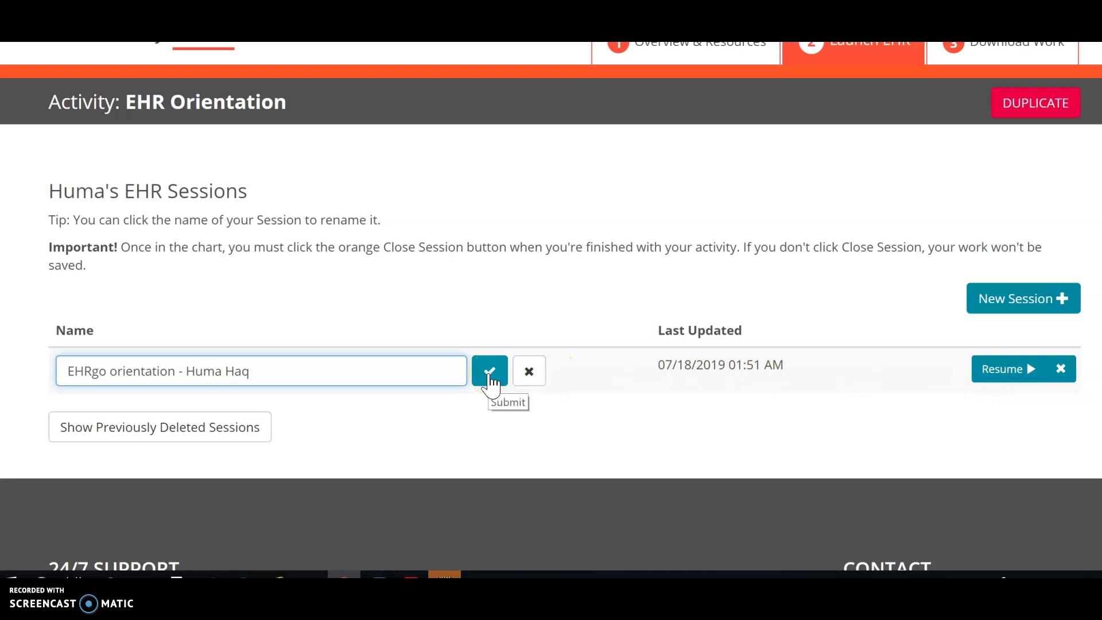
pyautogui.click(490, 379)
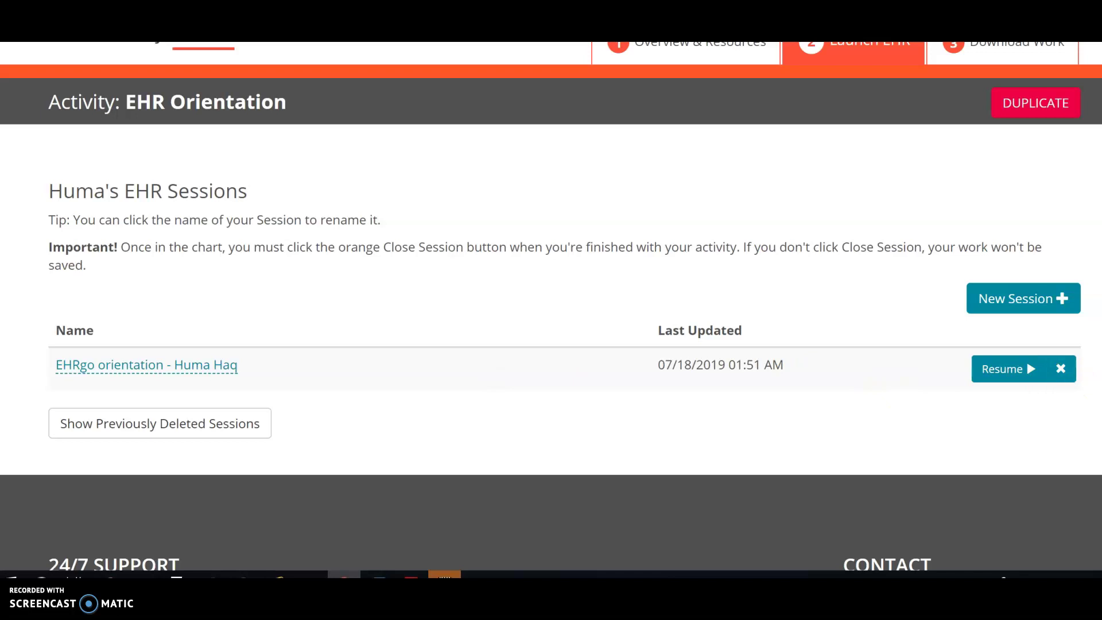
pyautogui.scroll(-2, 551, 306)
pyautogui.scroll(3, 551, 306)
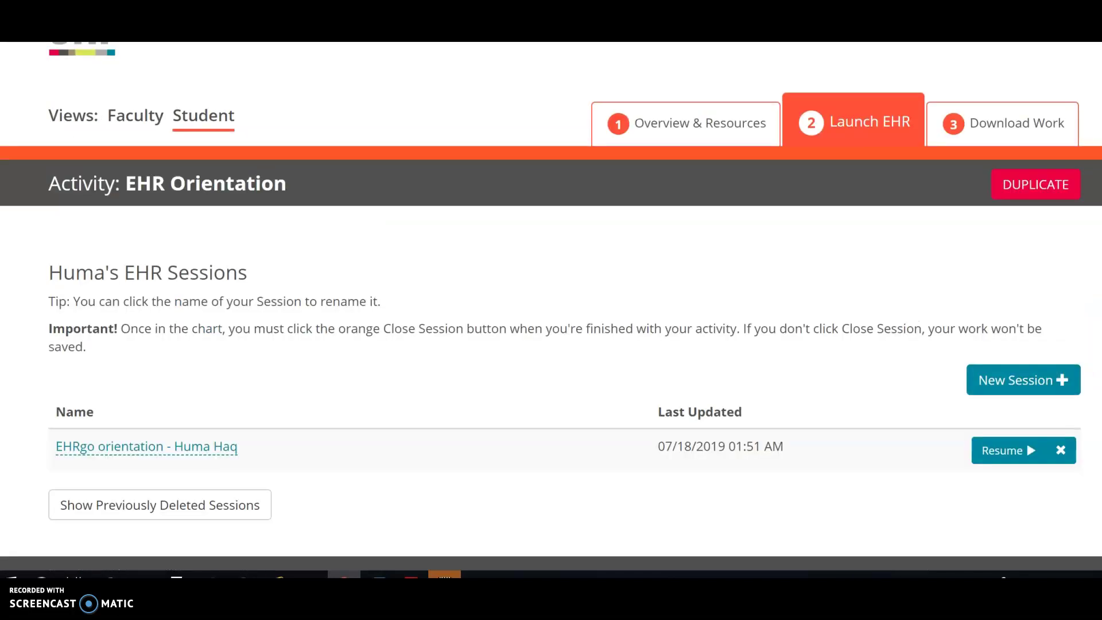
# Download the renamed session's work from the Download Work list
pyautogui.click(1011, 127)
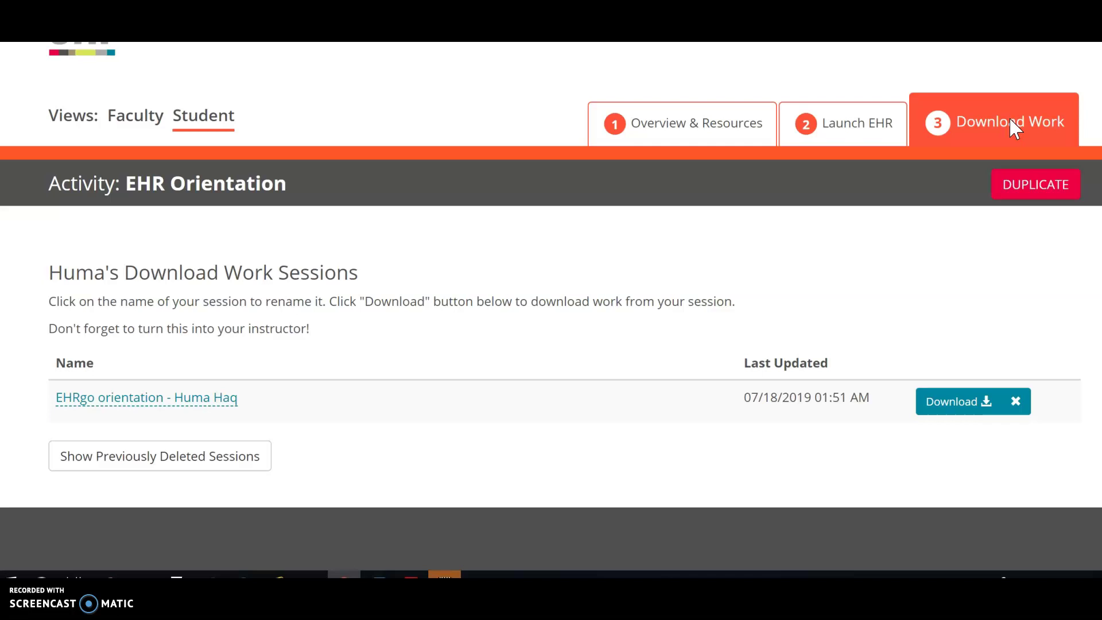
pyautogui.click(960, 405)
# Show the Documentation Standards activity in Student view with its AK1003.7.docx worksheet, then list open Word documents
pyautogui.hotkey('alt', 'Tab')
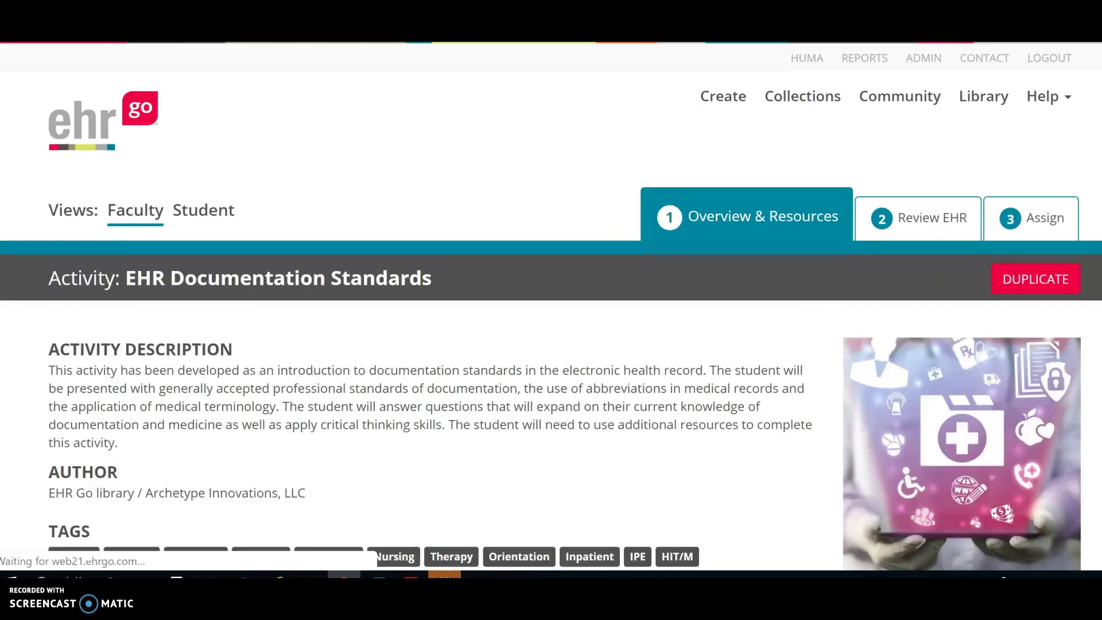
pyautogui.scroll(-10, 551, 306)
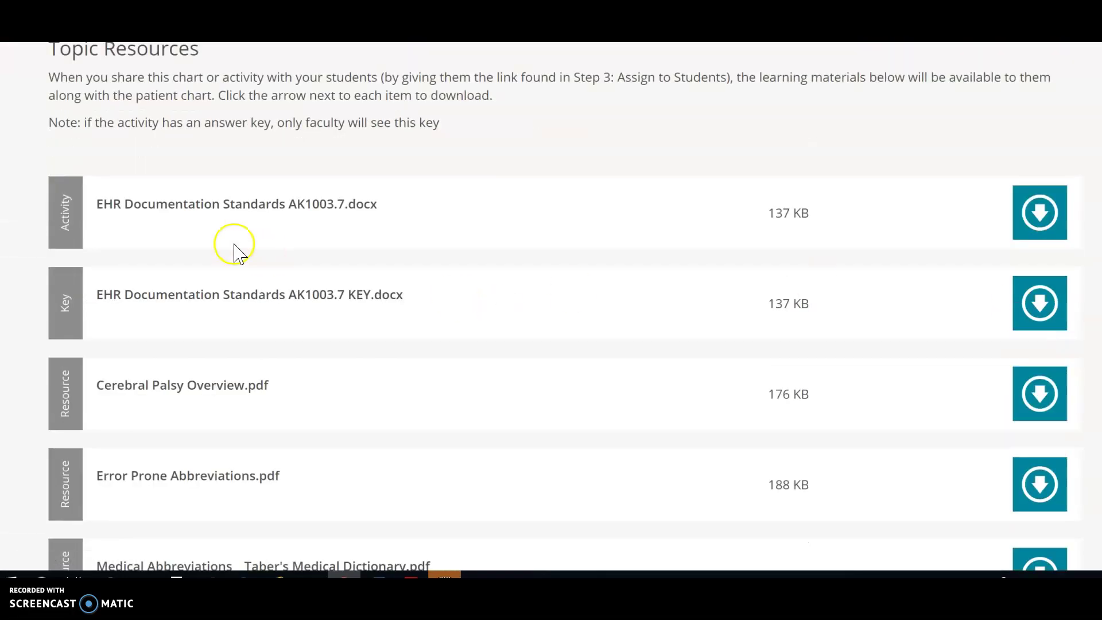
pyautogui.scroll(10, 551, 307)
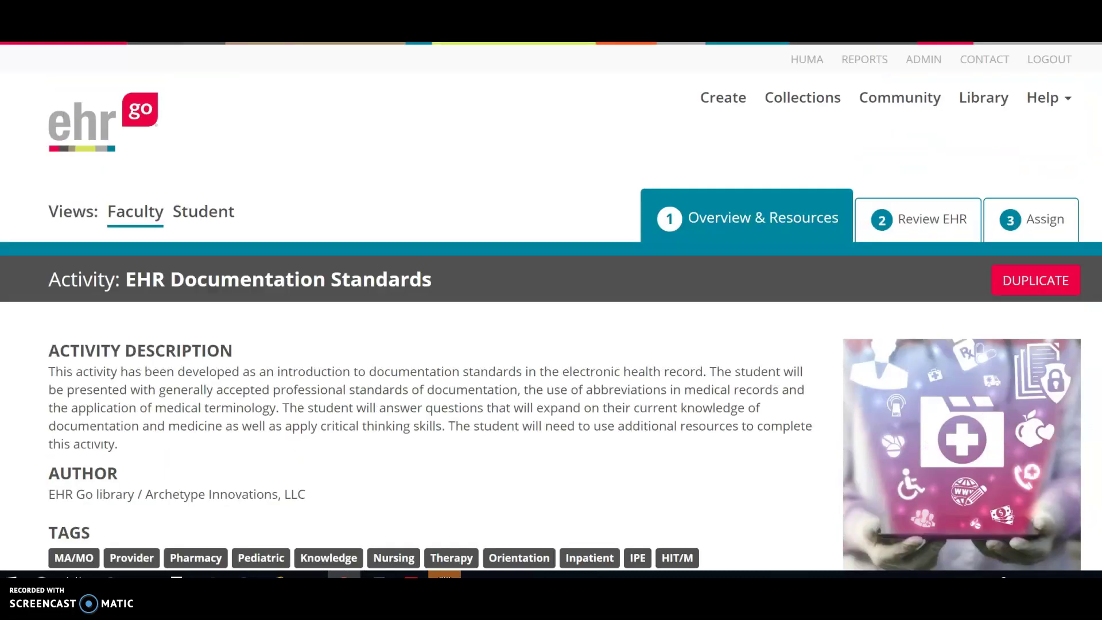
pyautogui.click(204, 212)
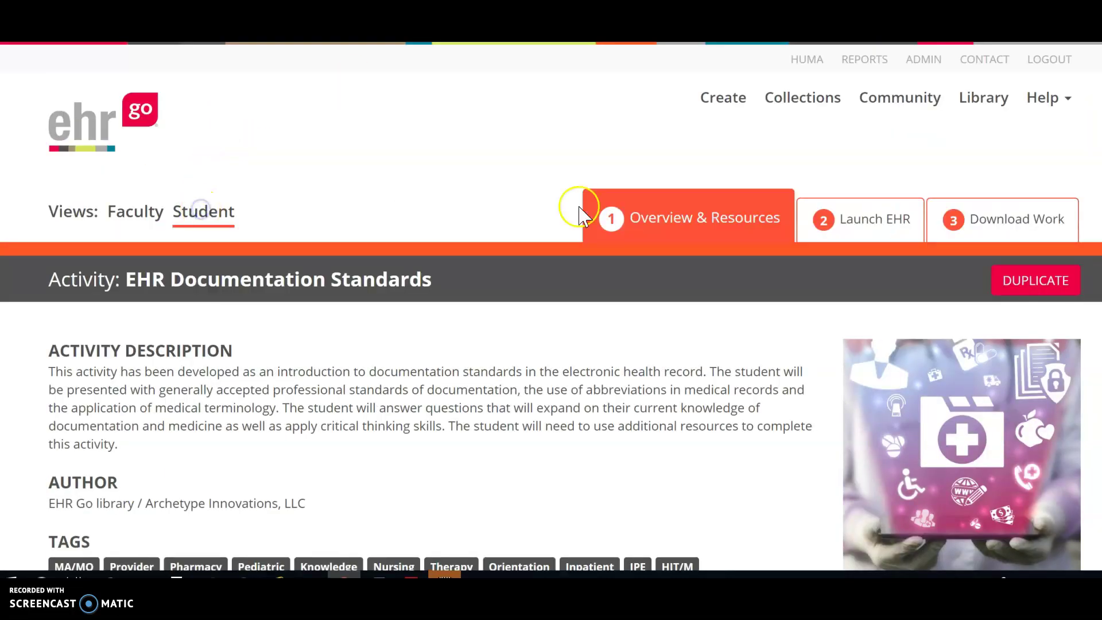
pyautogui.scroll(-9, 551, 307)
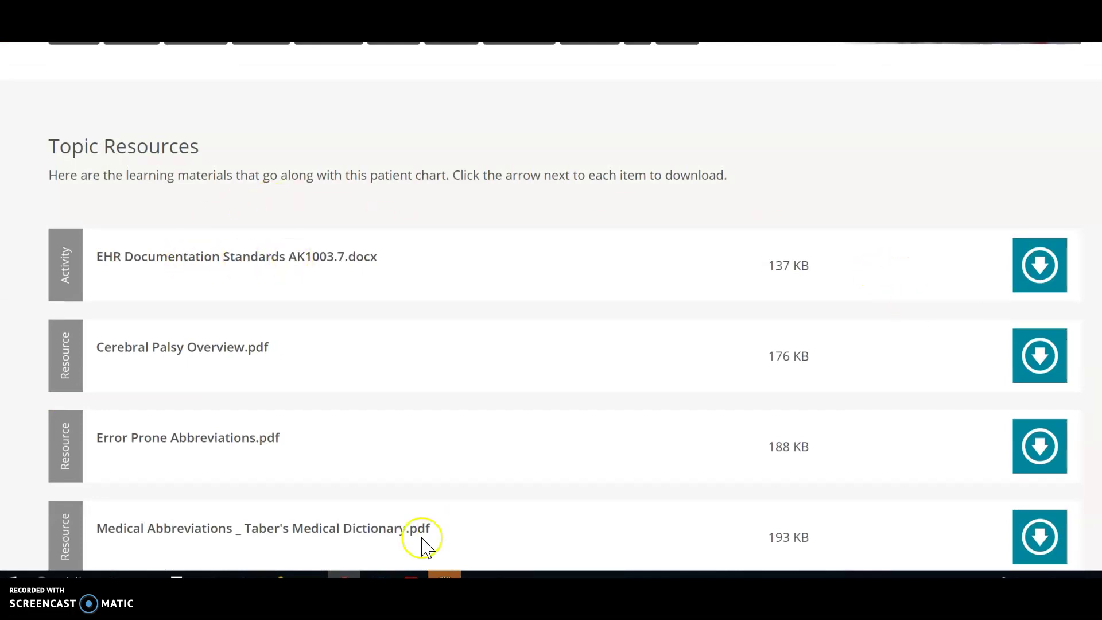
pyautogui.click(377, 574)
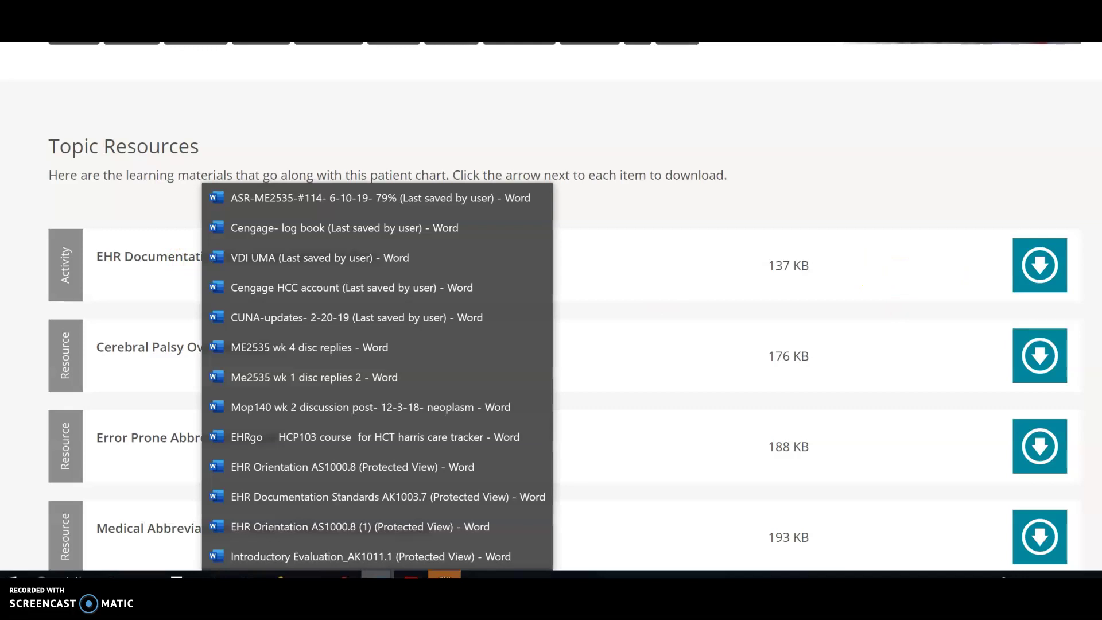
# Open the EHR Documentation Standards worksheet, scroll through its questions and highlight the patient's name
pyautogui.click(371, 519)
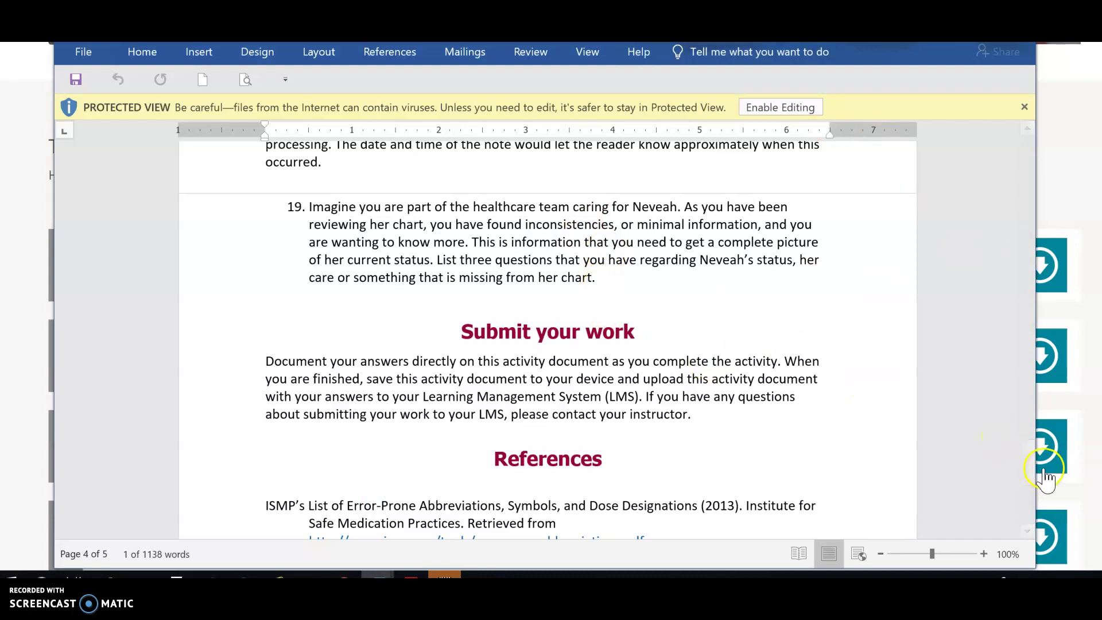
pyautogui.moveTo(1027, 459); pyautogui.dragTo(957, 314)
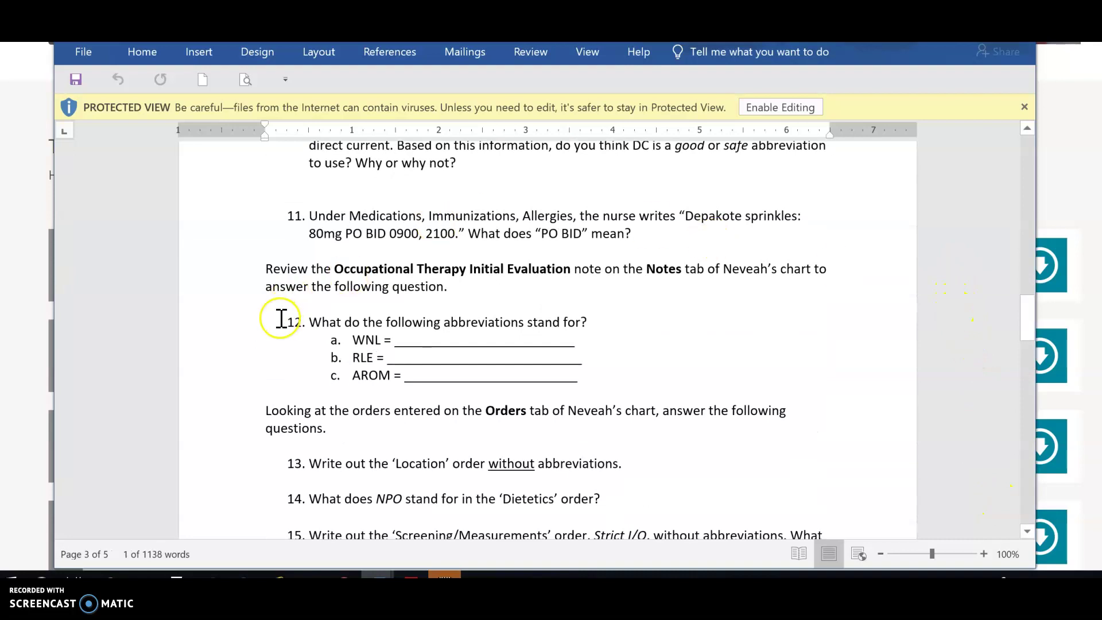
pyautogui.moveTo(308, 322); pyautogui.dragTo(566, 381)
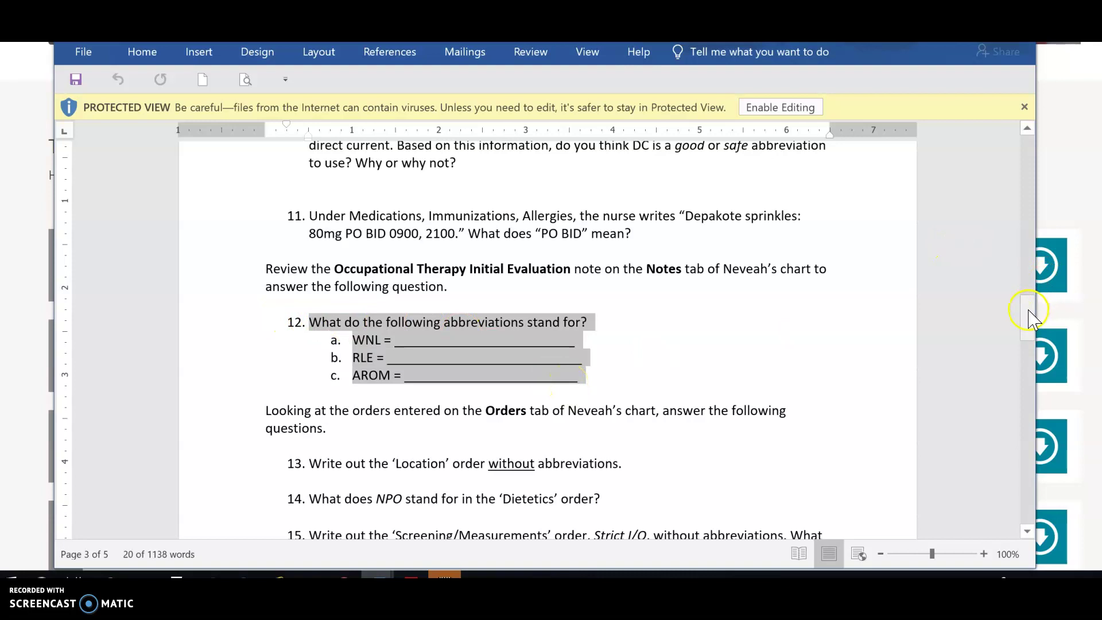
pyautogui.moveTo(1028, 310); pyautogui.dragTo(986, 144)
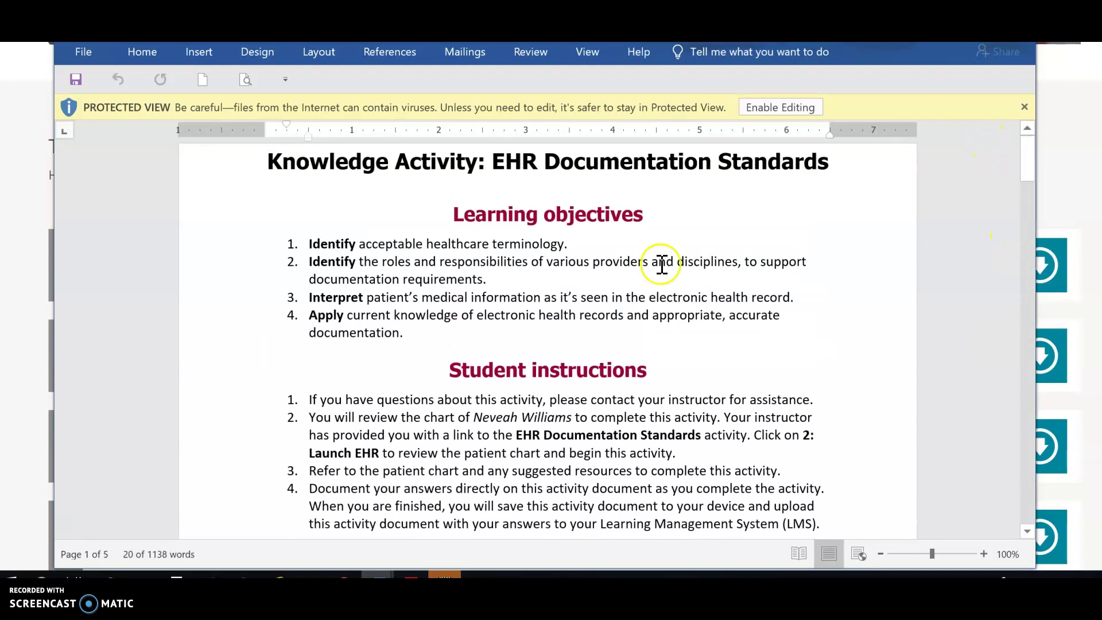
pyautogui.moveTo(470, 417); pyautogui.dragTo(568, 410)
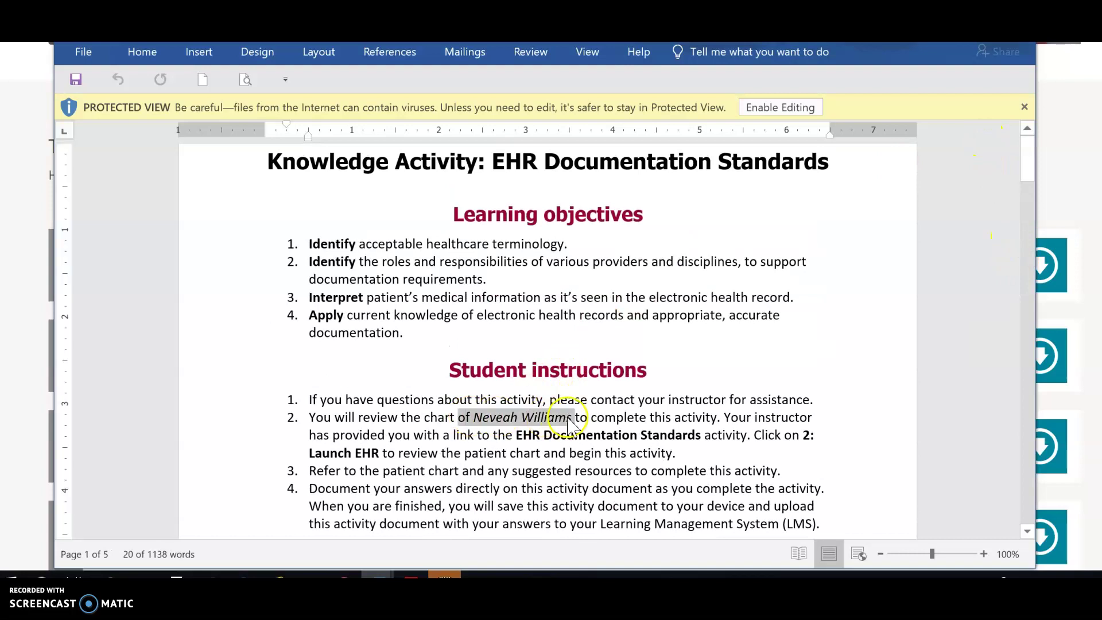
# Start a new EHR Go session for the Documentation Standards activity from its sessions list
pyautogui.click(1066, 170)
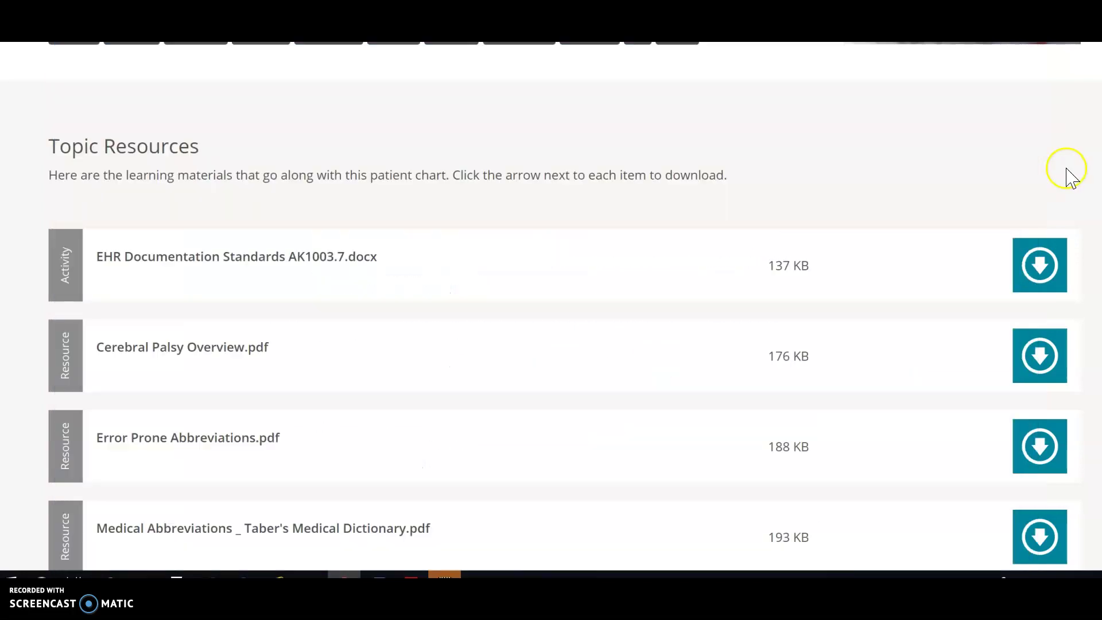
pyautogui.scroll(10, 551, 306)
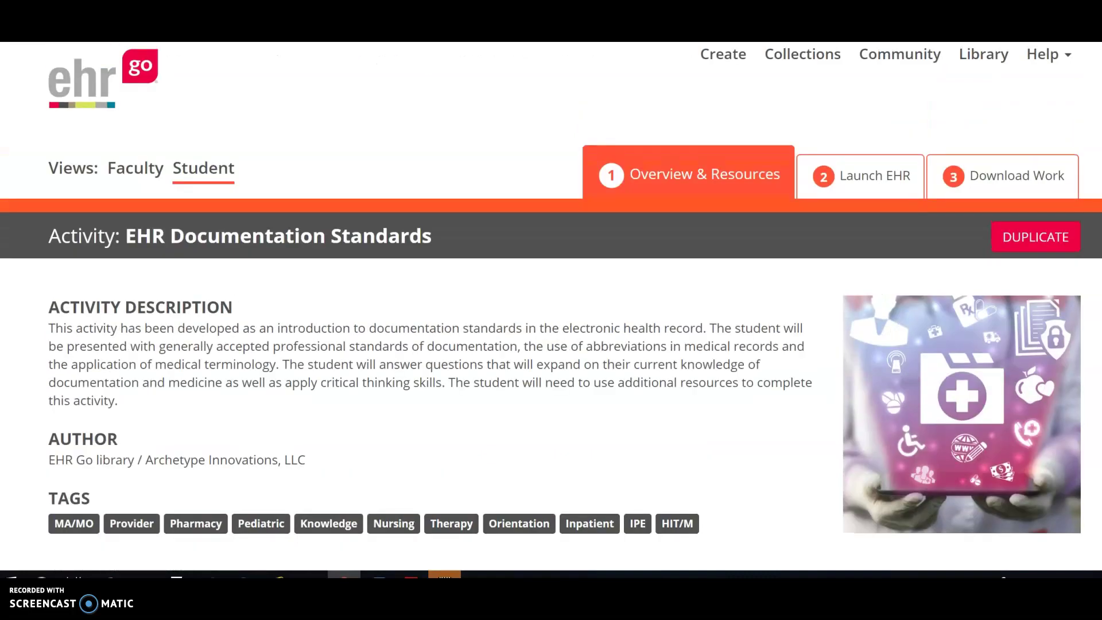
pyautogui.click(863, 172)
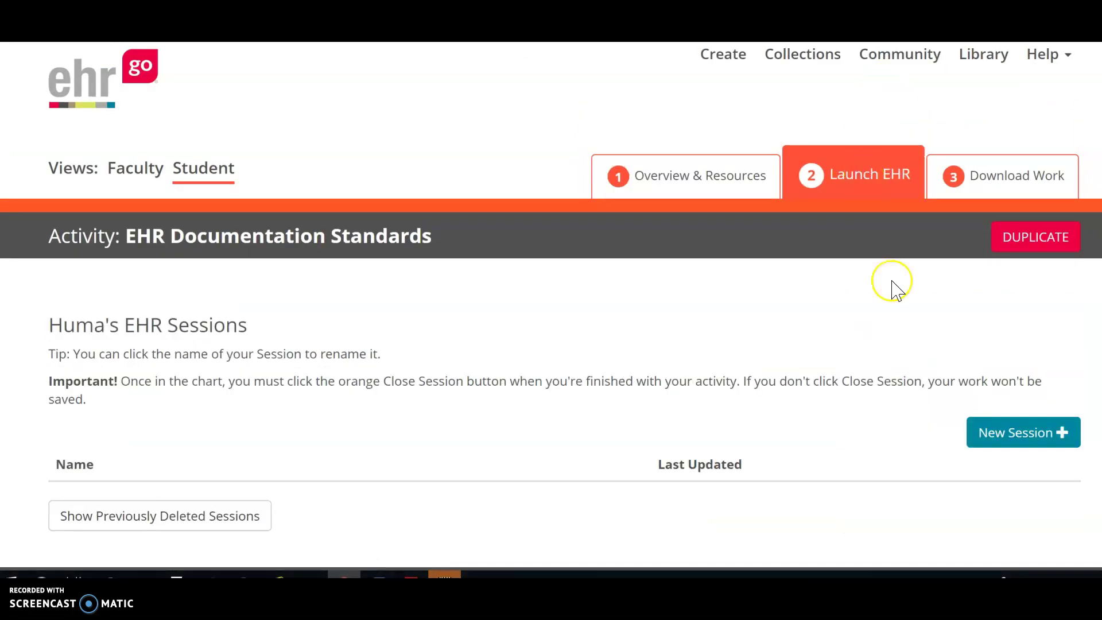
pyautogui.click(1003, 443)
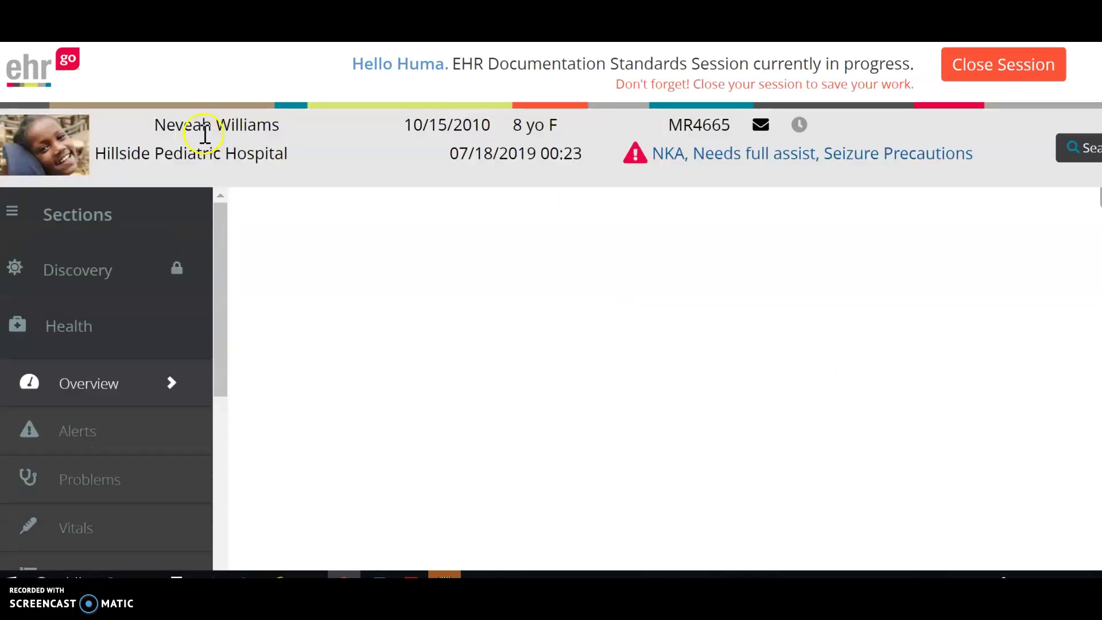
# Select the patient's name in the chart header and collapse the Patient Info section
pyautogui.moveTo(158, 128); pyautogui.dragTo(282, 133)
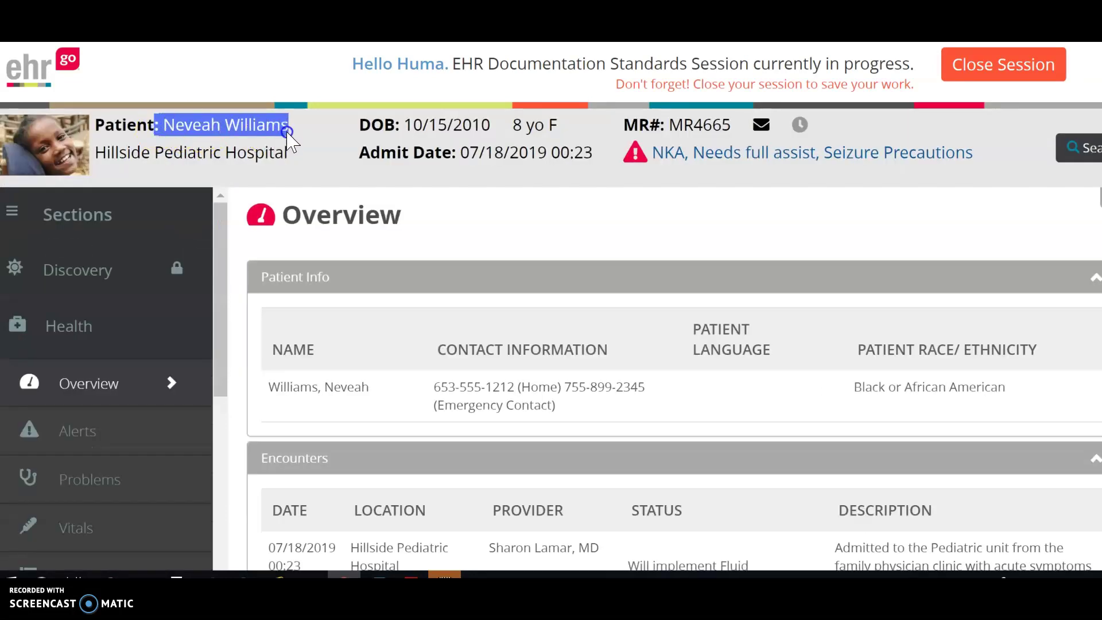
pyautogui.moveTo(221, 246); pyautogui.dragTo(222, 406)
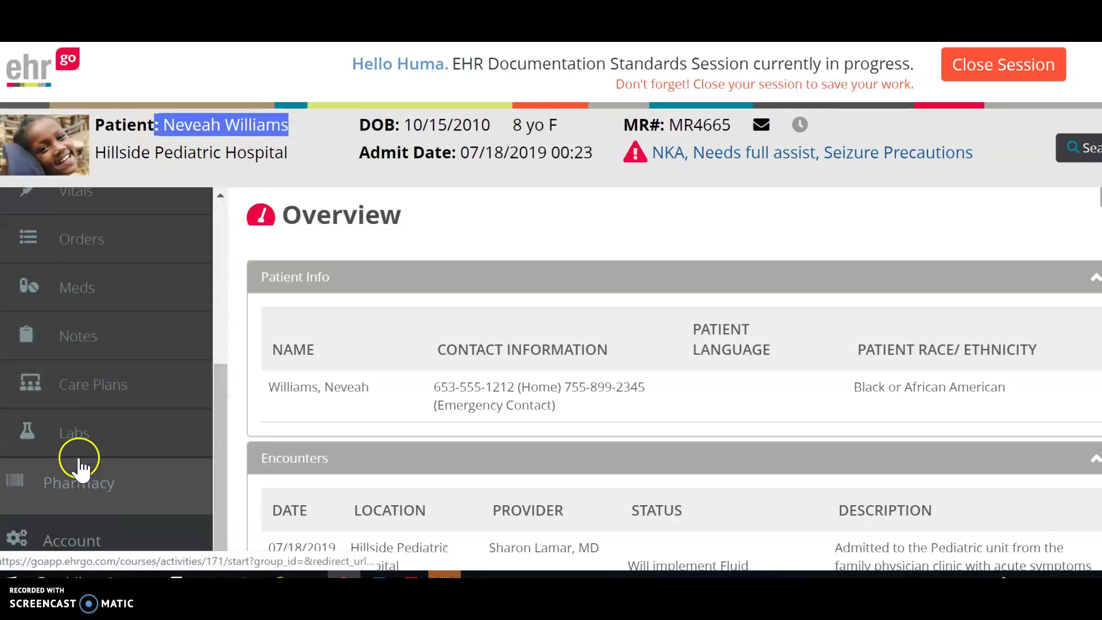
pyautogui.click(1095, 277)
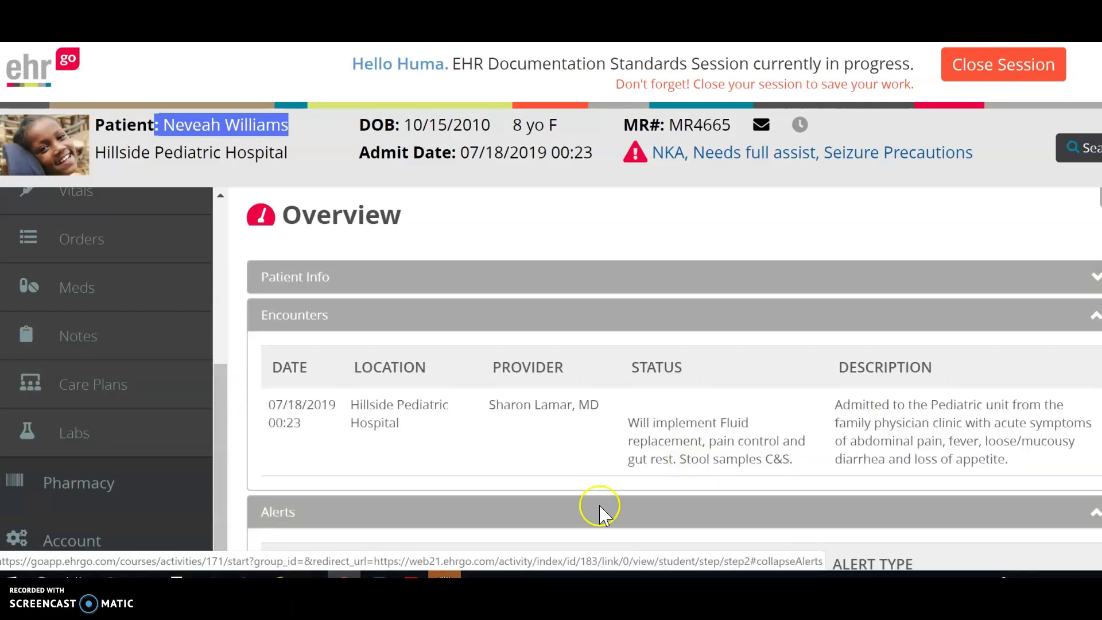
pyautogui.rightClick(378, 574)
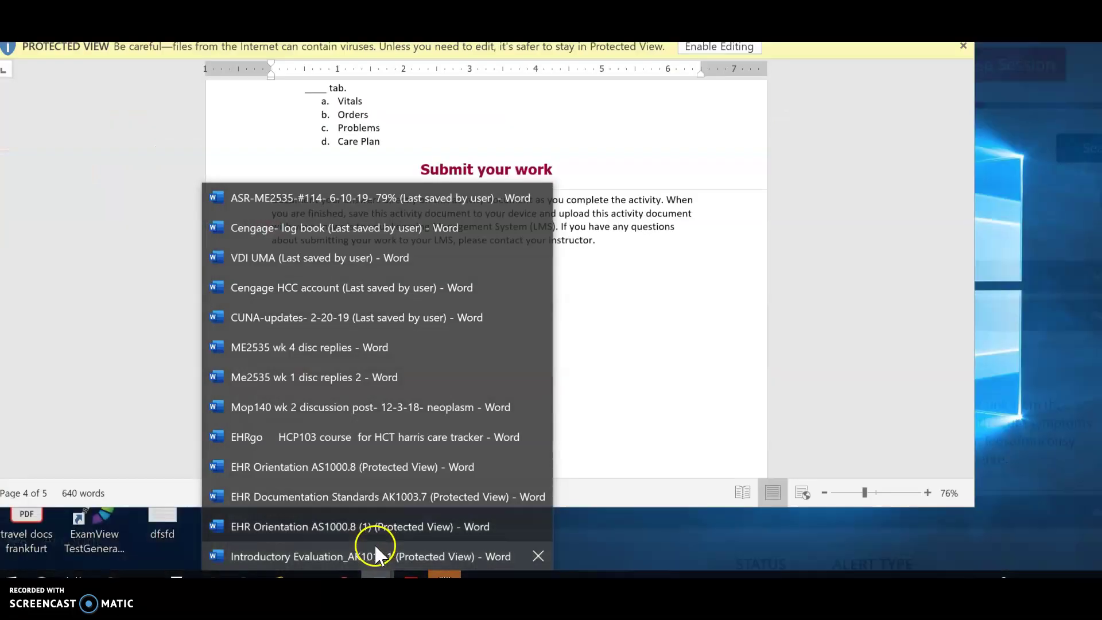
# Bring up the Documentation Standards worksheet, view its File info and Save As pages, then minimize Word
pyautogui.click(367, 497)
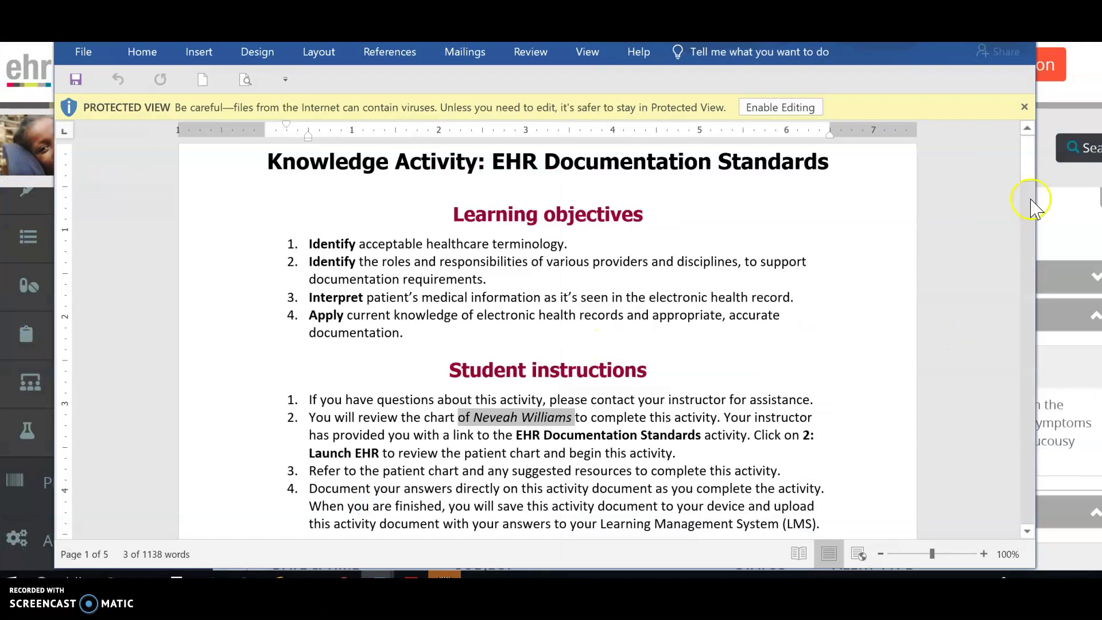
pyautogui.moveTo(1027, 172); pyautogui.dragTo(1026, 373)
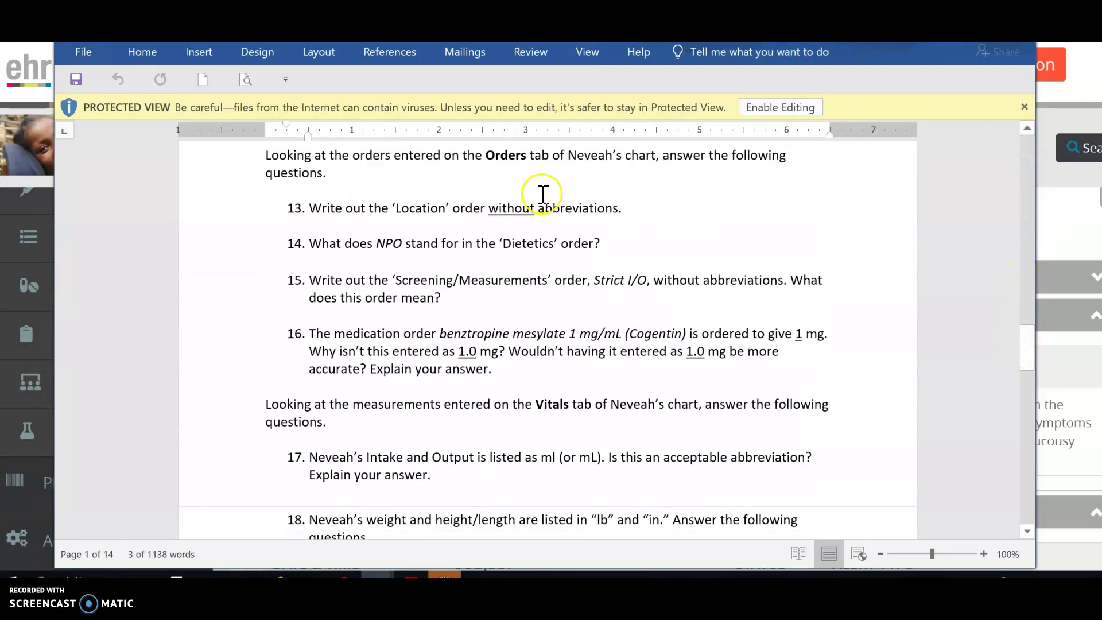
pyautogui.moveTo(602, 23); pyautogui.dragTo(604, 129)
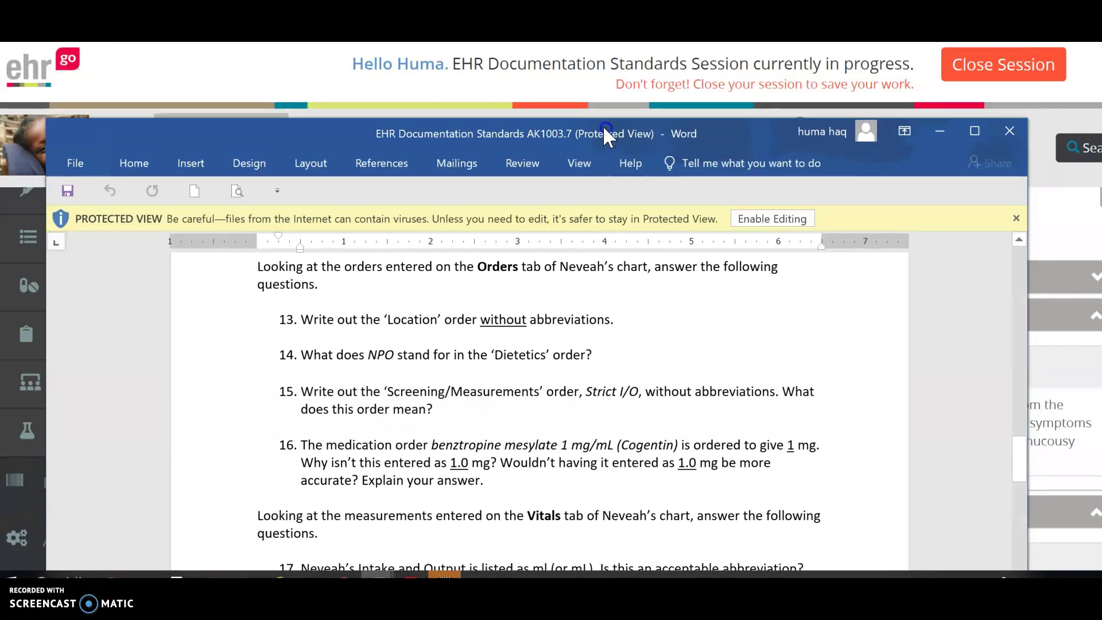
pyautogui.click(75, 163)
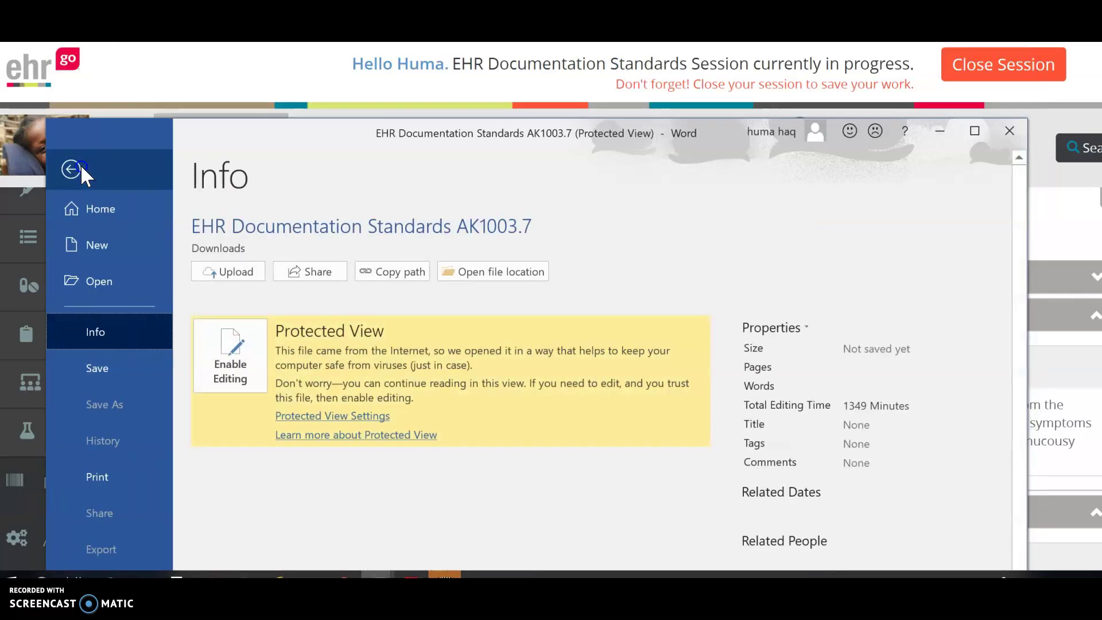
pyautogui.click(108, 404)
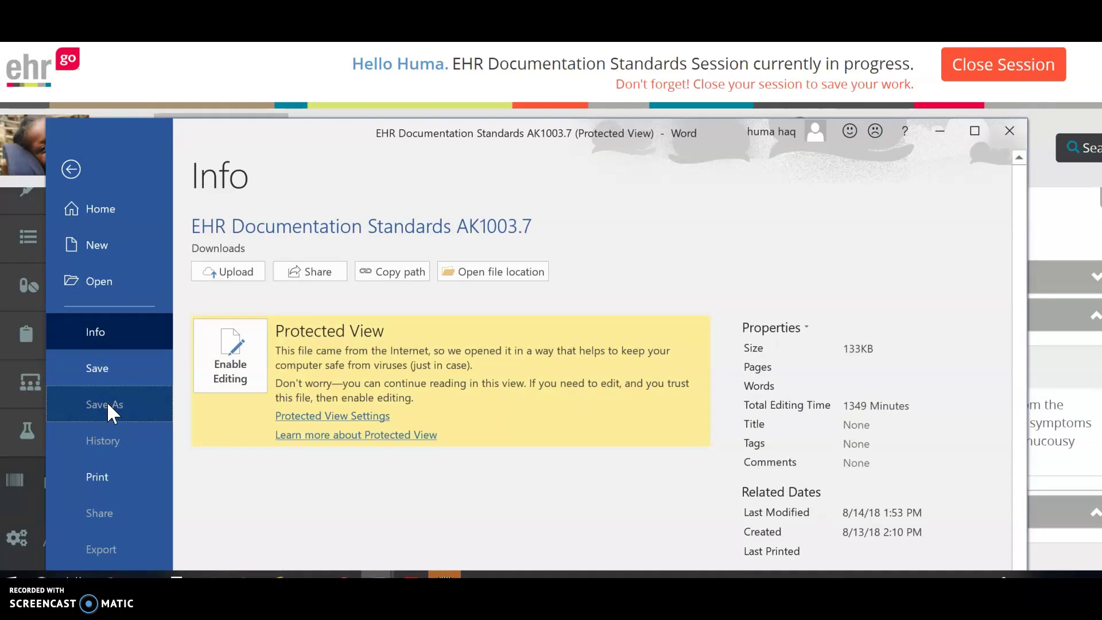
pyautogui.click(935, 138)
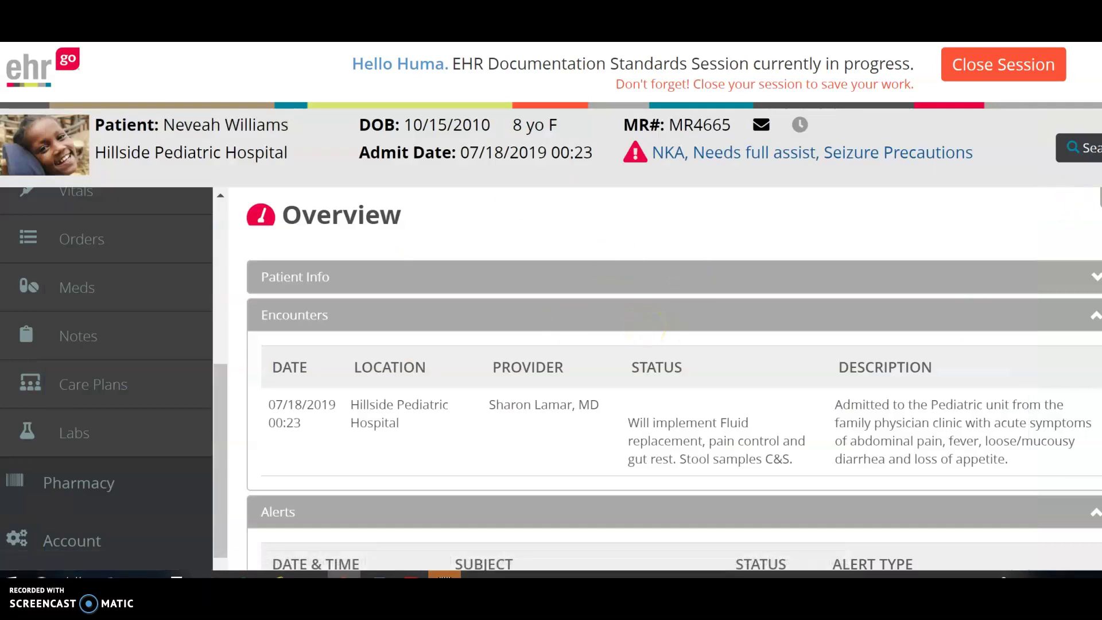
# Scroll down the patient Overview through the Encounters, Alerts and Vitals sections
pyautogui.scroll(-13, 675, 379)
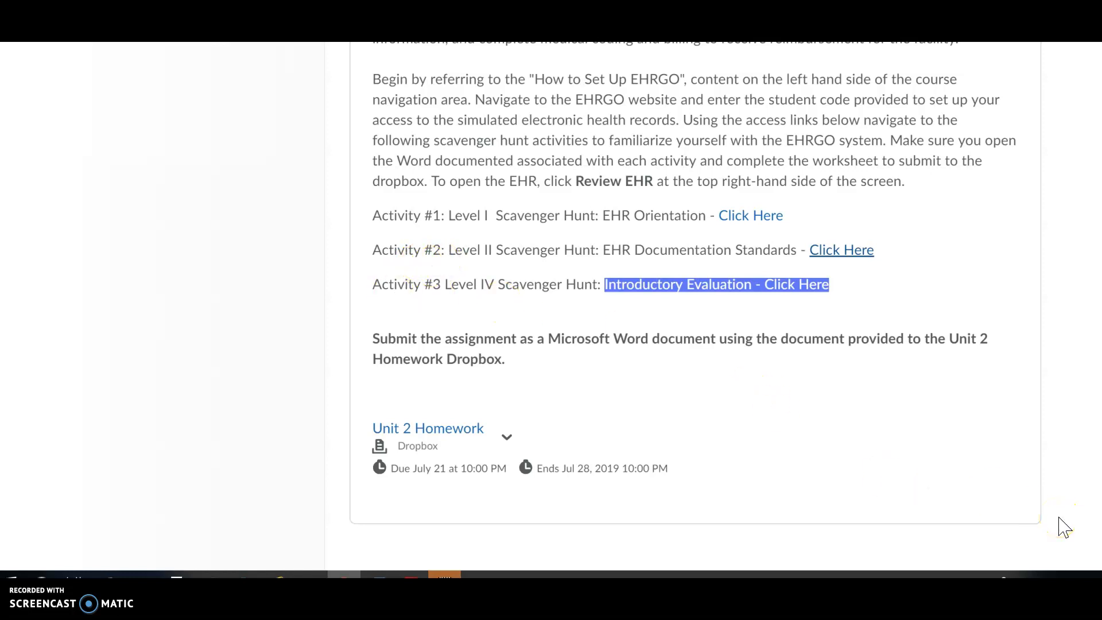
# Scroll the Unit 2 content to show the 15-point Cert Check and 20-point Discussion
pyautogui.click(1080, 531)
pyautogui.scroll(15, 696, 305)
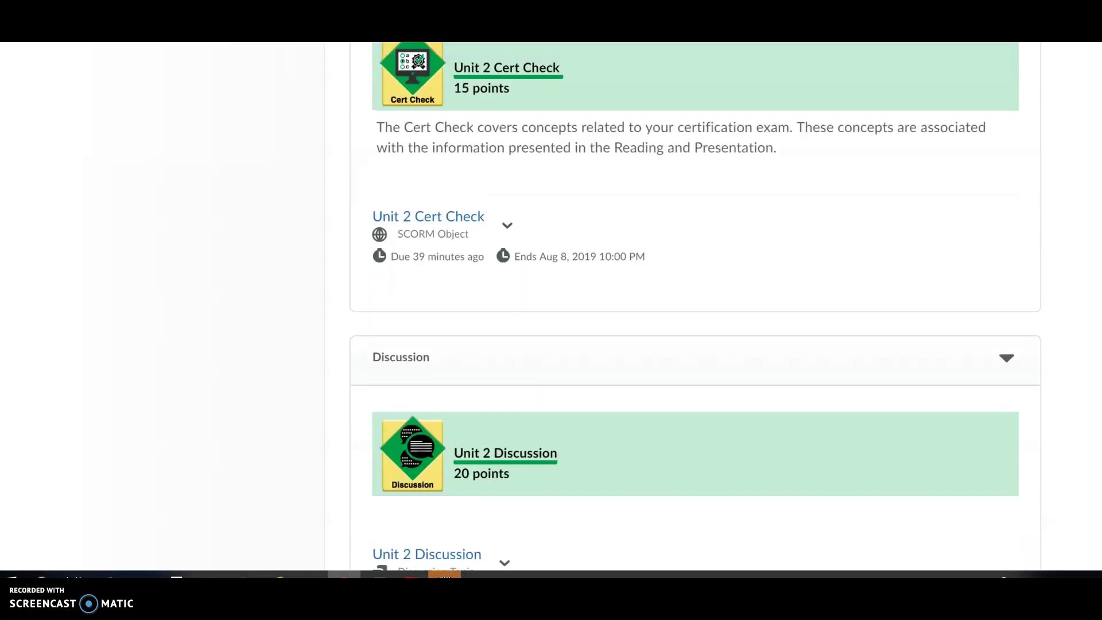
pyautogui.scroll(-1, 696, 307)
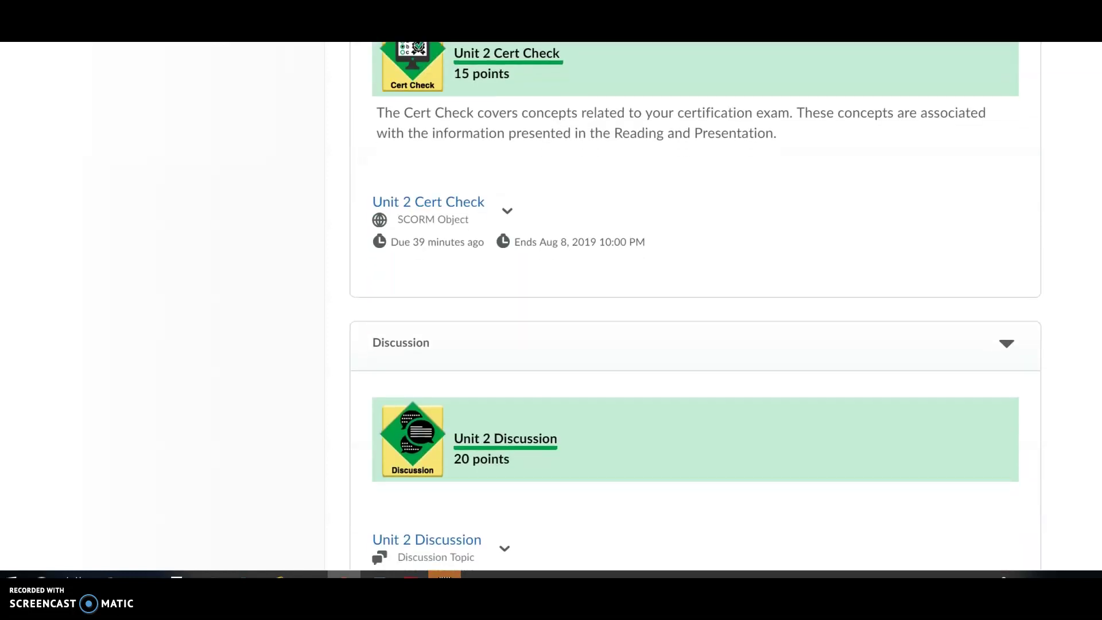